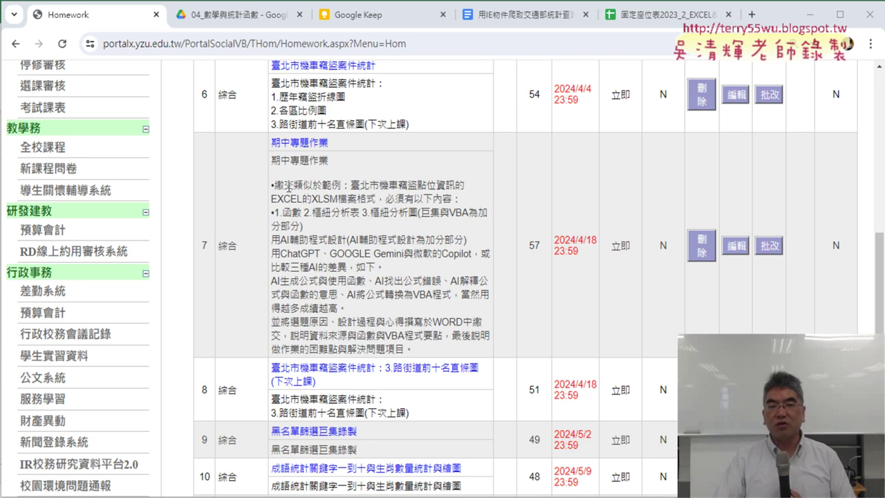
Step: Highlight the midterm title and 函數 requirements, then scroll to row 15, the final project report
left_click_drag(271, 160, 327, 160)
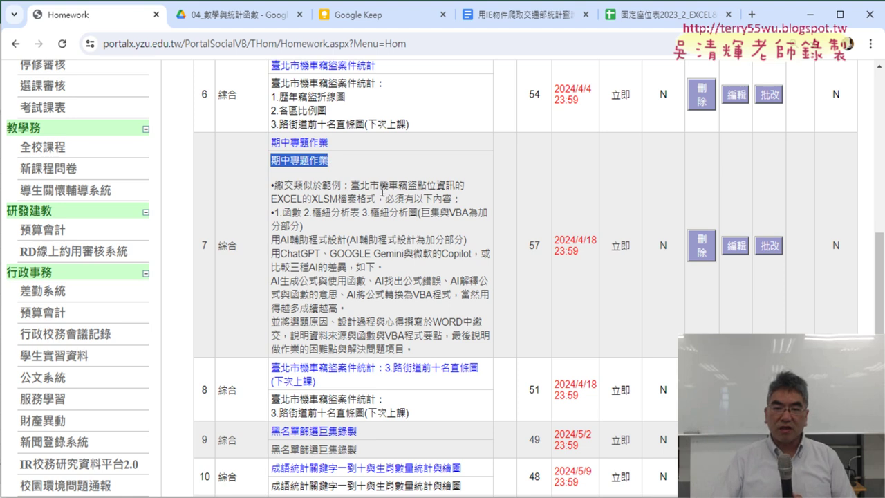
left_click(383, 188)
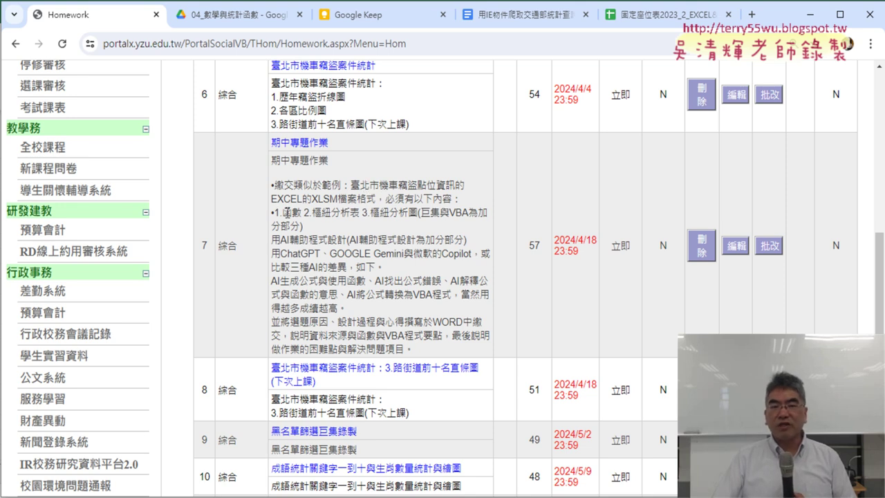
left_click_drag(282, 213, 417, 220)
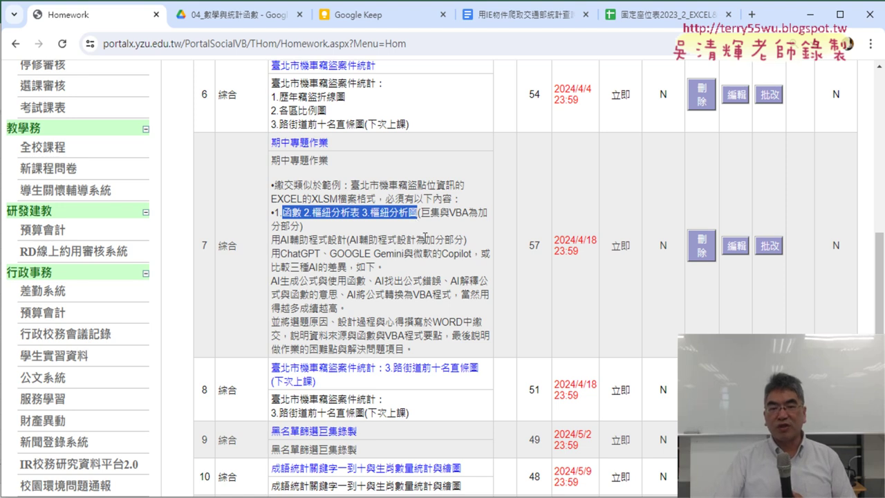
scroll(425, 237, "down", 4)
scroll(425, 238, "down", 5)
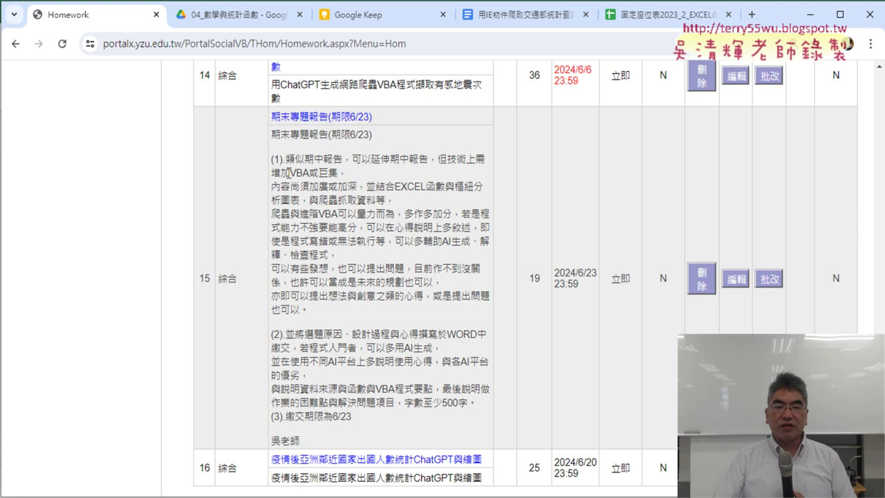
Step: Highlight 'VBA' and '爬蟲抓取資料' in the row 15 requirements, then switch to the 用IE物件爬取交通部統計查詢網 notes
left_click_drag(290, 173, 310, 171)
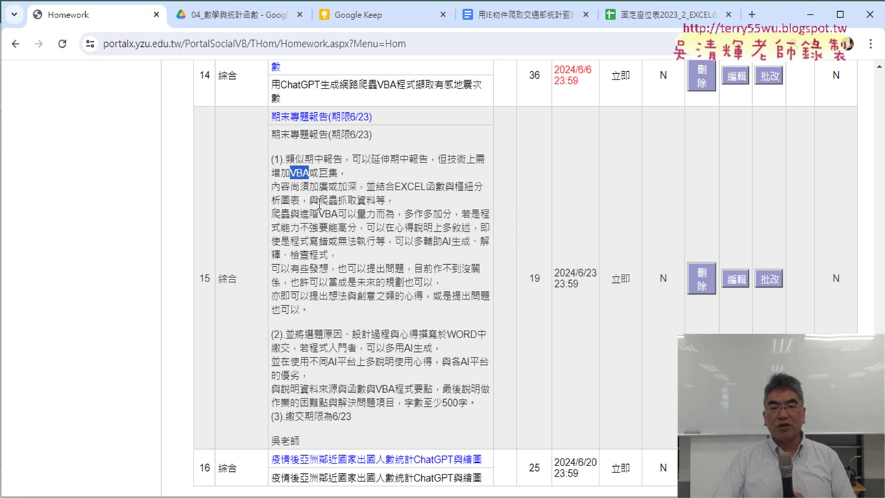
left_click_drag(320, 200, 375, 200)
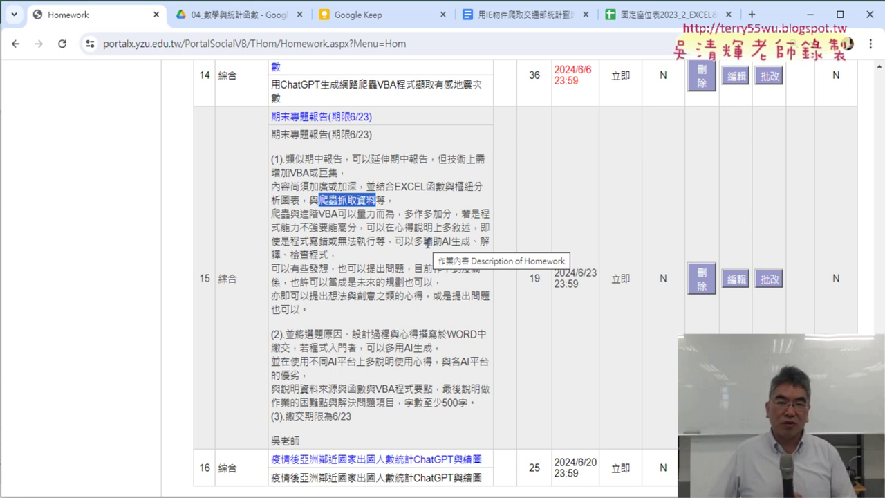
left_click(528, 23)
Step: Scroll up past the data table and VBA code and highlight the 疫情後亞洲鄰近國家出國人數統計 heading
scroll(638, 272, "up", 5)
scroll(639, 276, "up", 4)
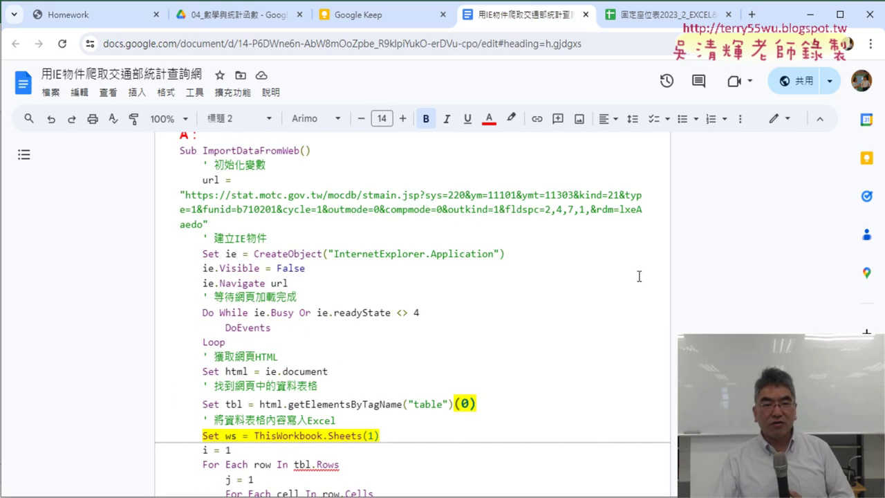
scroll(639, 276, "up", 5)
scroll(639, 276, "up", 2)
scroll(640, 276, "up", 1)
scroll(640, 276, "up", 3)
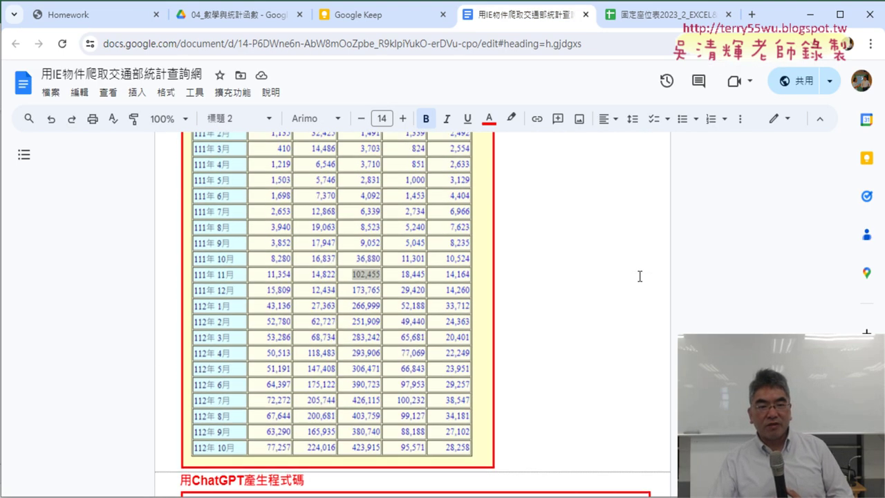
scroll(639, 276, "up", 2)
scroll(640, 276, "up", 2)
scroll(640, 276, "up", 2)
scroll(640, 276, "up", 2)
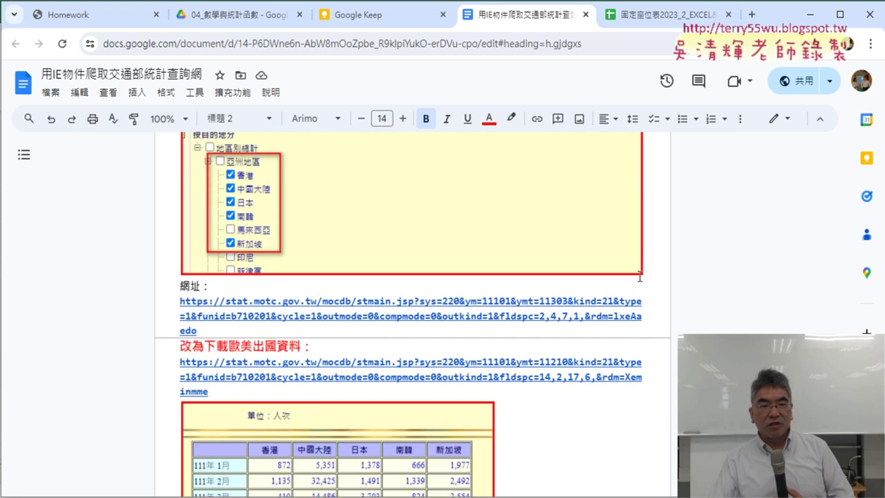
scroll(640, 277, "up", 2)
scroll(640, 277, "up", 2)
scroll(639, 276, "up", 3)
scroll(638, 276, "up", 3)
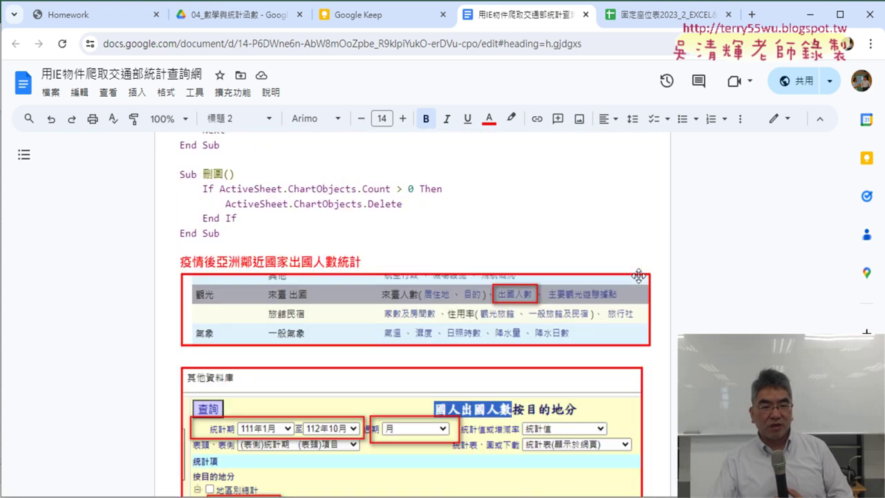
mouse_move(182, 262)
left_mouse_down()
mouse_move(375, 264)
mouse_move(361, 265)
left_mouse_up()
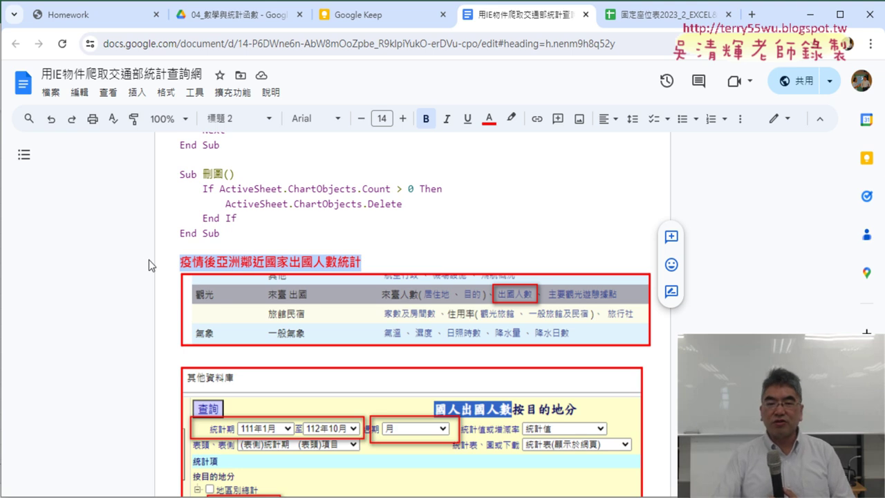
Step: Scroll down to the 其他資料庫 screenshot and draw a red arrow at the 月 period dropdown
scroll(557, 255, "down", 2)
scroll(557, 255, "down", 1)
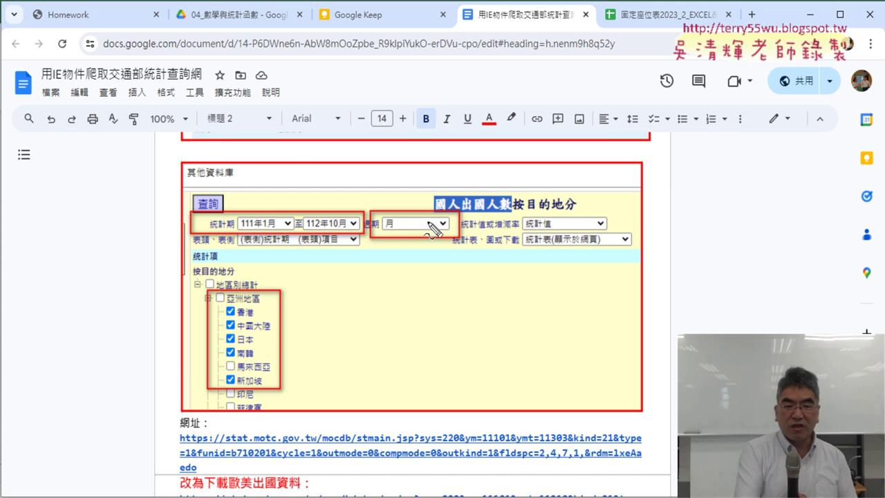
mouse_move(401, 146)
left_mouse_down()
mouse_move(405, 213)
mouse_move(424, 186)
left_mouse_up()
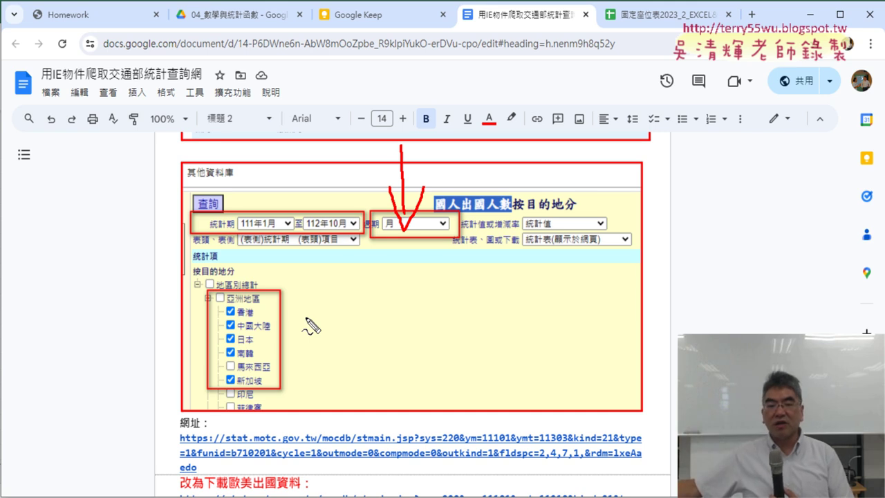
Step: Clear the pen annotation and open the first MOTC query URL in a new tab
key("Escape")
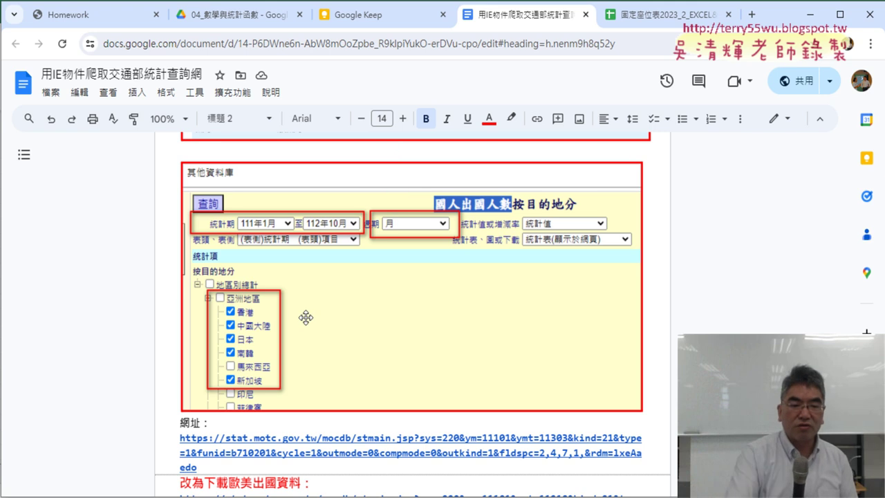
scroll(438, 443, "down", 1)
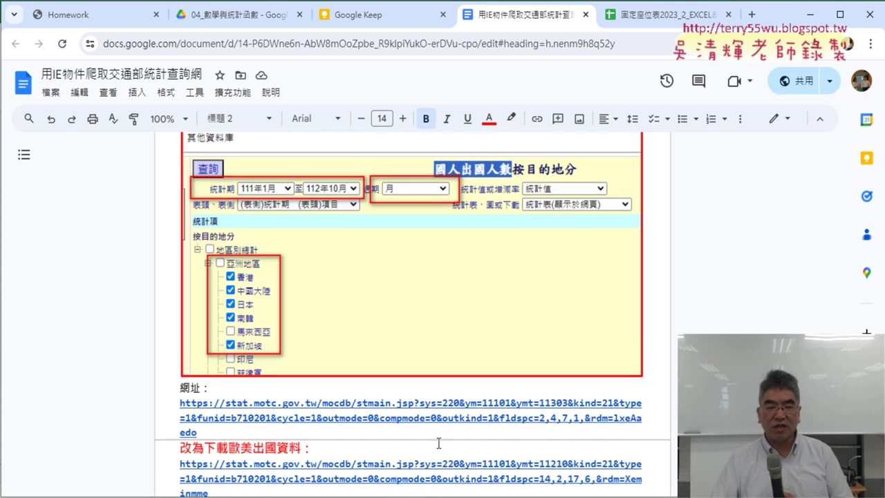
scroll(438, 444, "down", 3)
left_click_drag(197, 330, 178, 301)
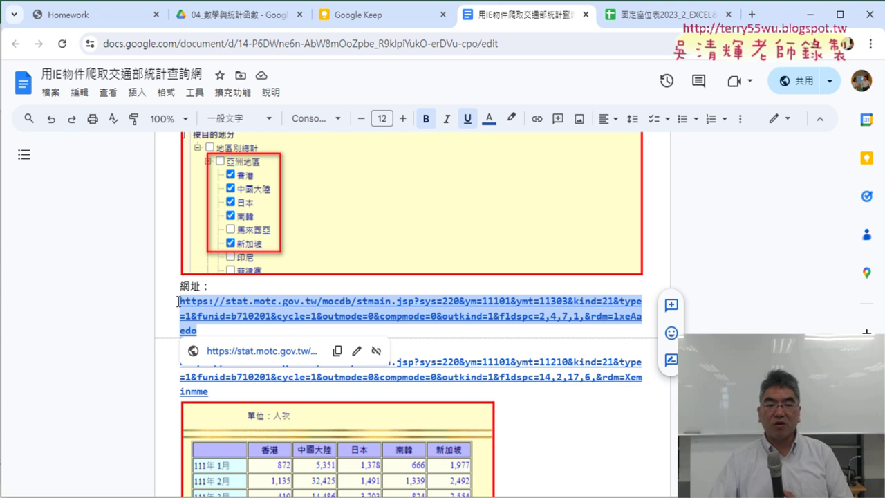
left_click(520, 317)
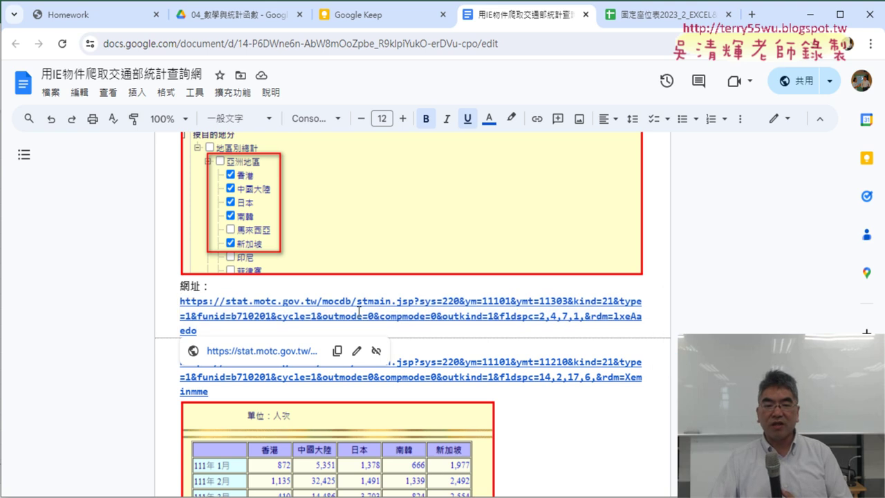
left_click(276, 352)
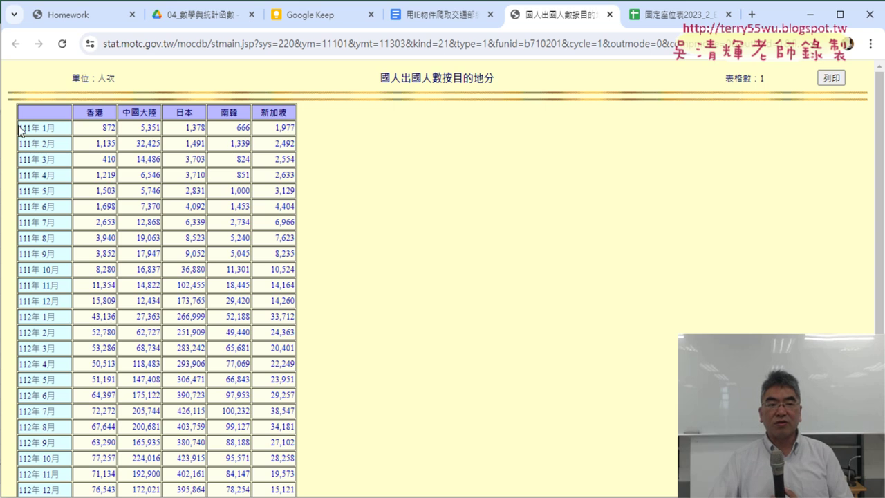
Step: Highlight the table's month range, from 111年 1月 down to 113年 3月
left_click_drag(21, 127, 56, 126)
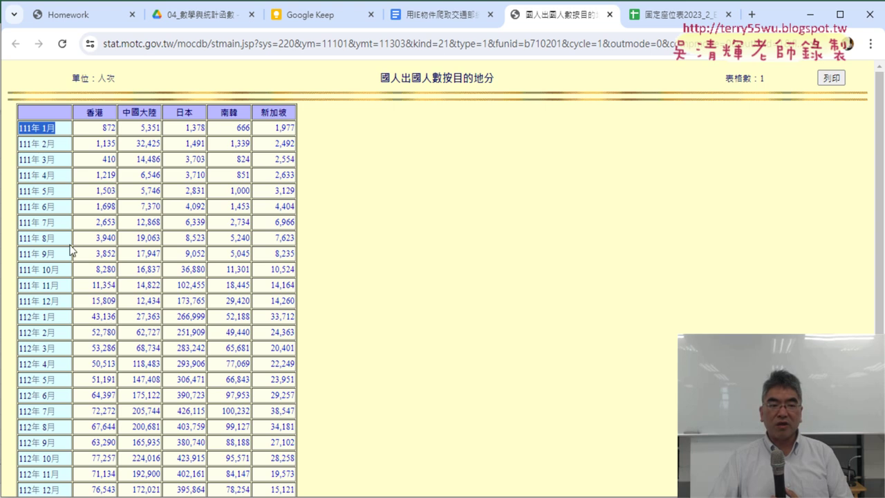
scroll(56, 331, "down", 3)
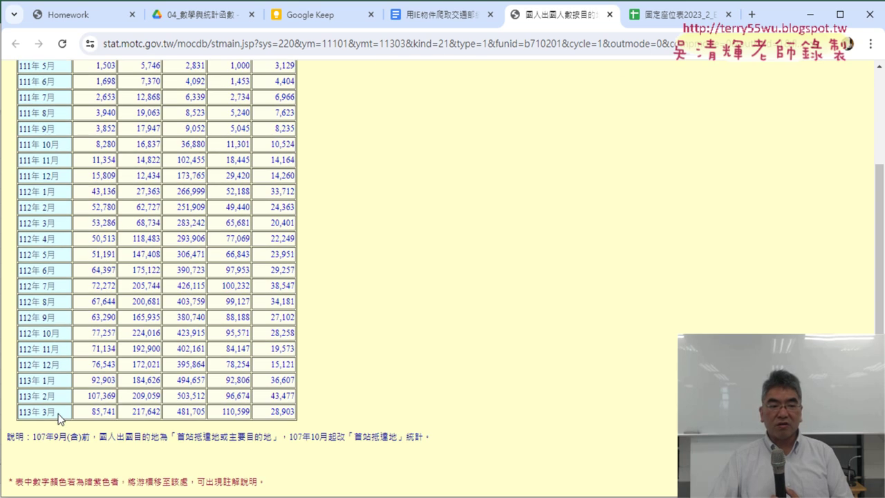
left_click(16, 413, "shift")
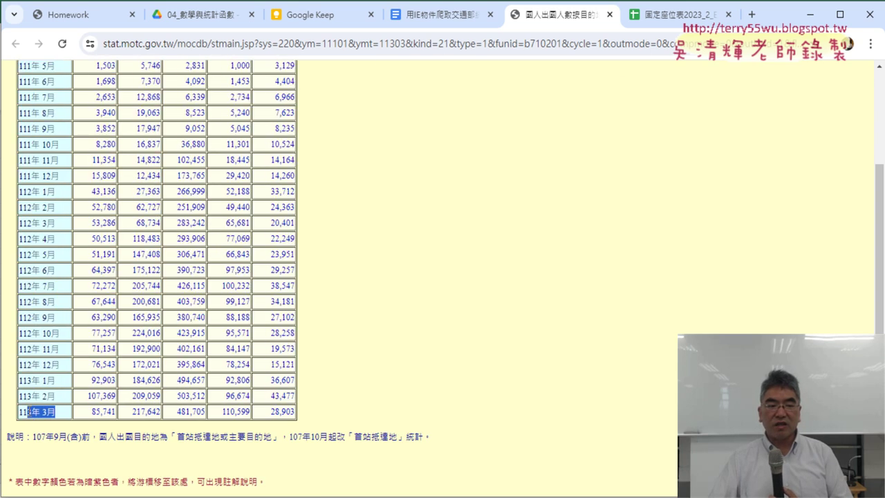
left_click_drag(57, 414, 19, 413)
scroll(48, 411, "up", 3)
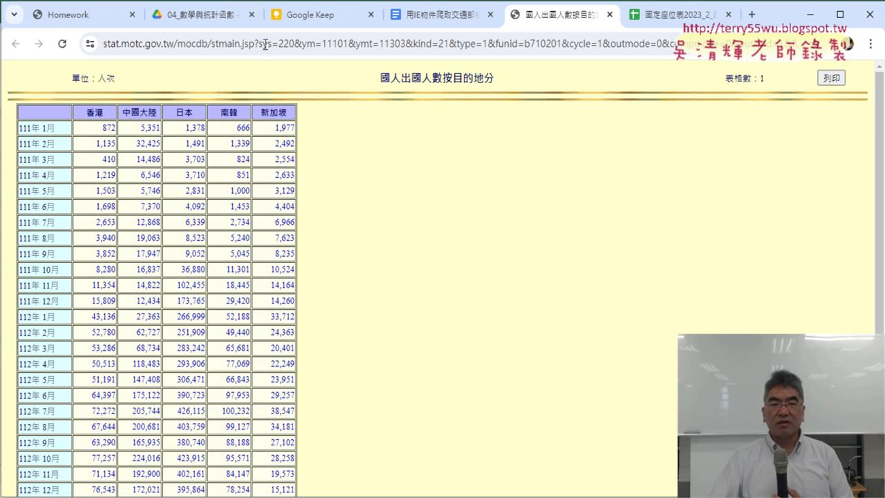
Step: Check the notes, then highlight the five destination column headers in the MOTC table
left_click(435, 23)
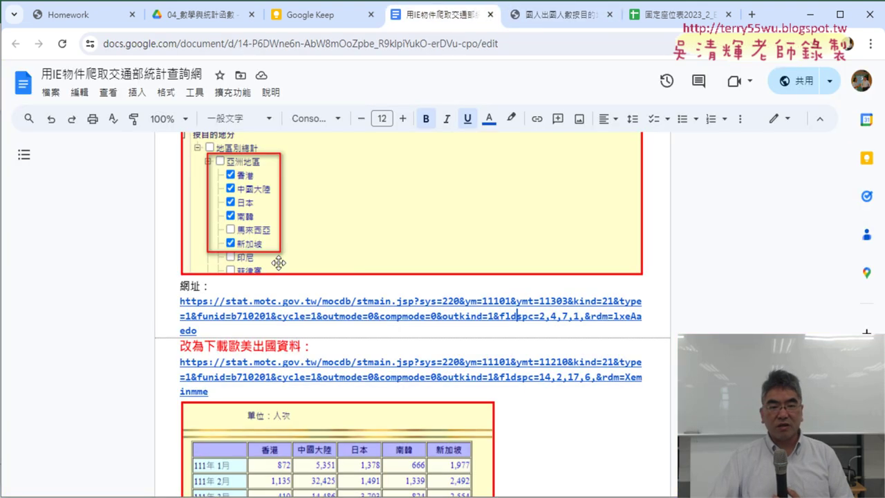
scroll(277, 259, "up", 2)
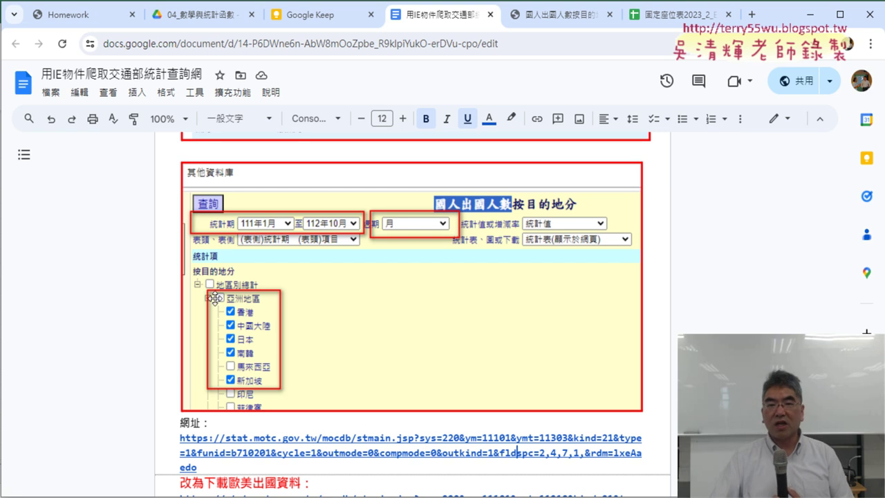
left_click(555, 23)
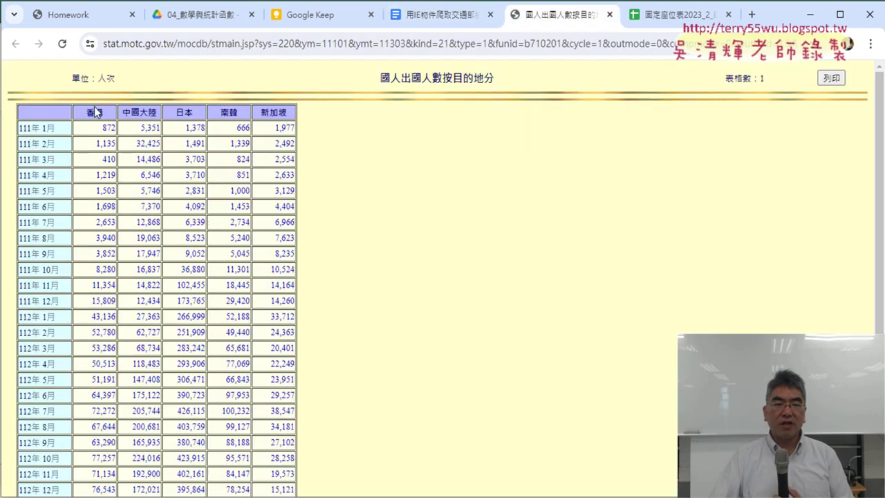
left_click_drag(242, 119, 287, 112)
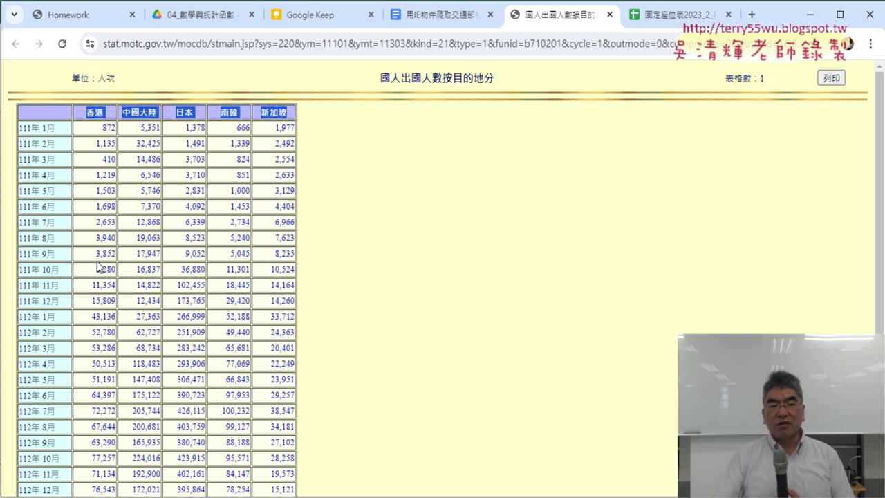
Step: Copy the statistics table from the header through 112年11月, view the blank Excel workbook, and return
mouse_move(44, 112)
left_mouse_down()
mouse_move(295, 474)
mouse_move(307, 418)
left_mouse_up()
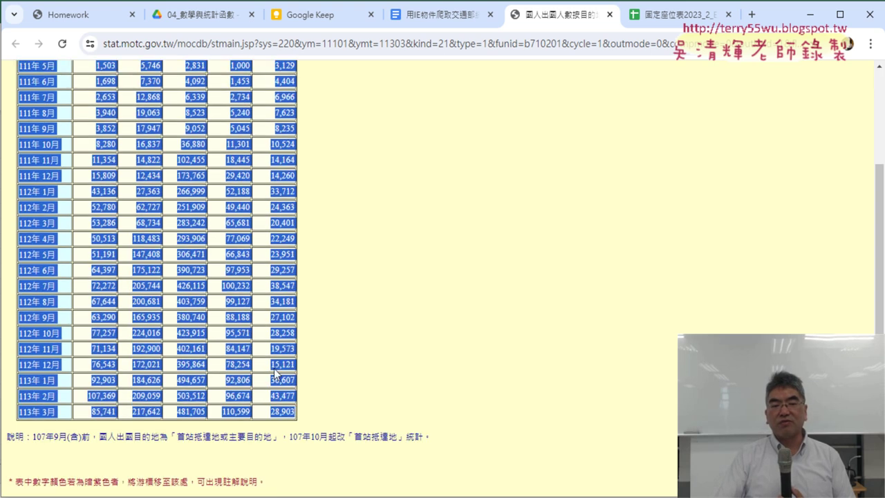
right_click(242, 249)
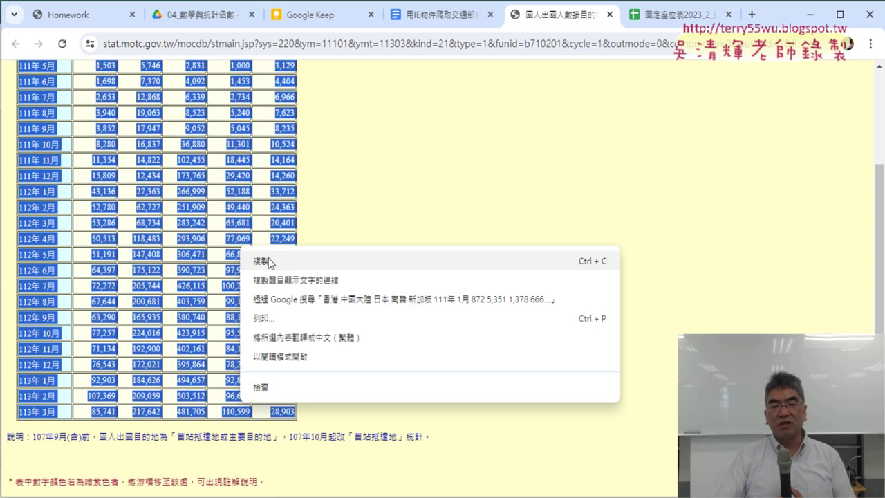
left_click(269, 263)
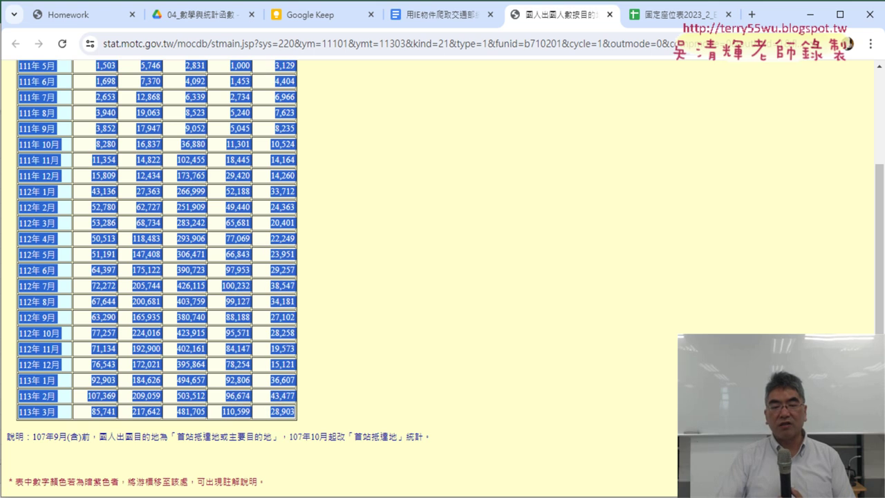
key("alt+Tab")
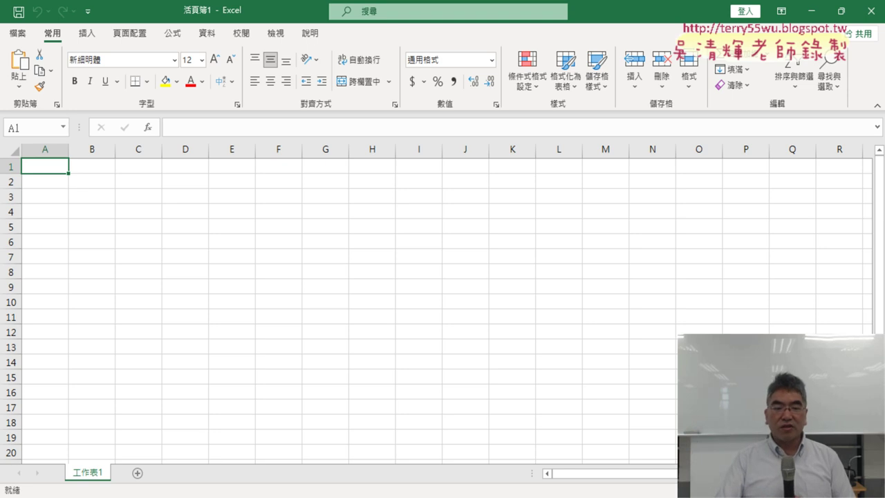
left_click(186, 495)
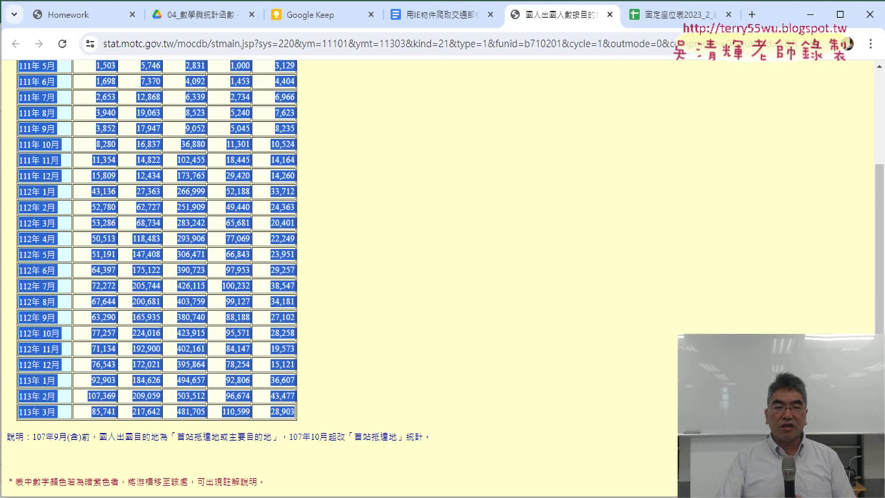
Step: Scroll the tutorial document down to the 用ChatGPT產生程式碼 section and highlight its heading
left_click(449, 19)
scroll(617, 284, "down", 2)
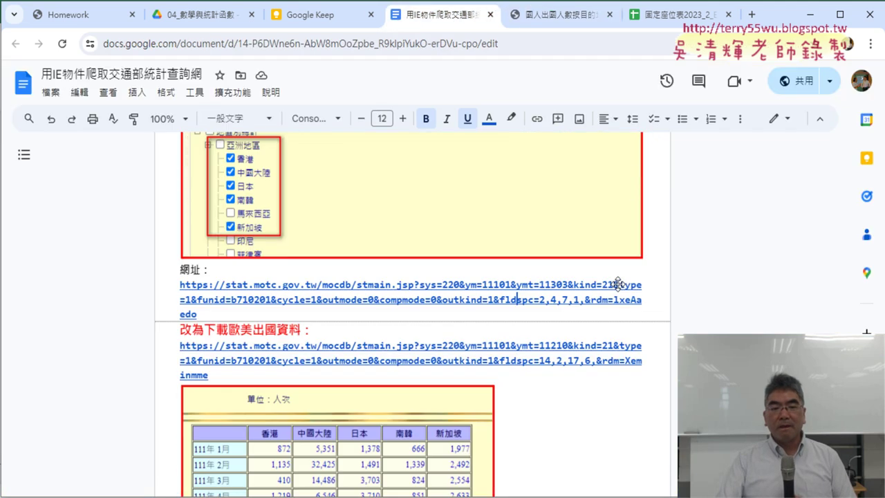
scroll(619, 285, "down", 2)
scroll(619, 285, "down", 2)
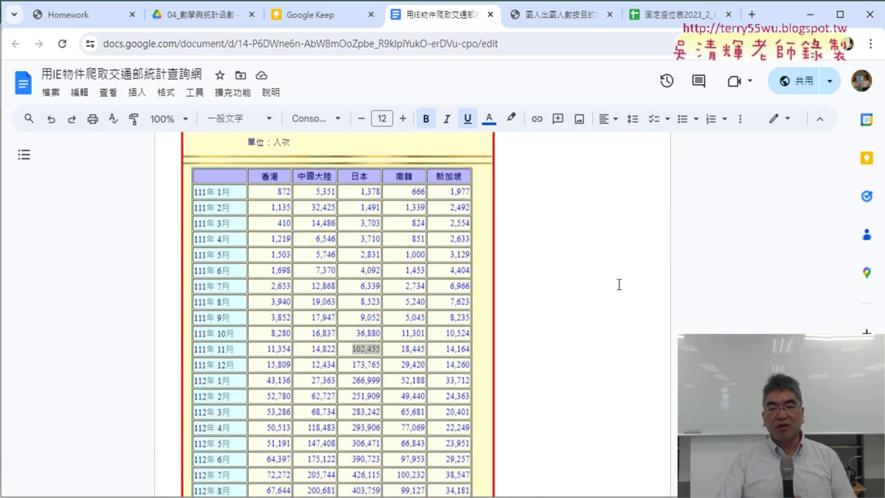
scroll(619, 284, "down", 2)
scroll(619, 284, "down", 2)
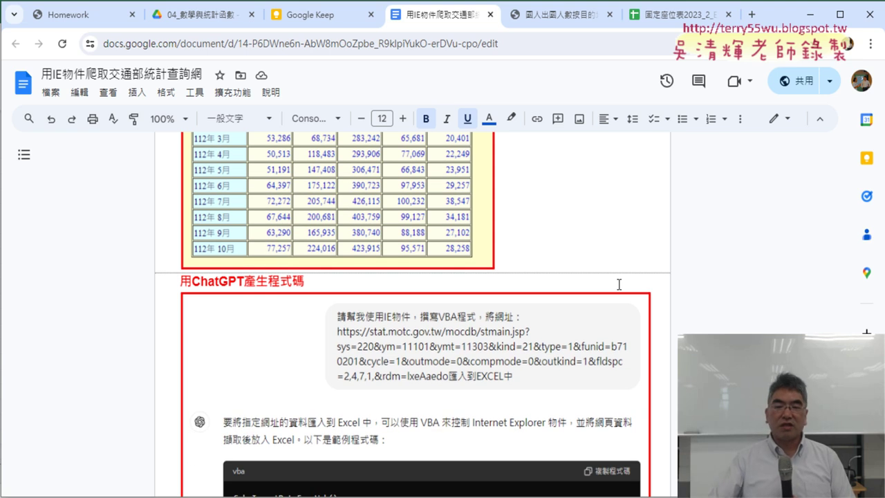
scroll(619, 284, "down", 2)
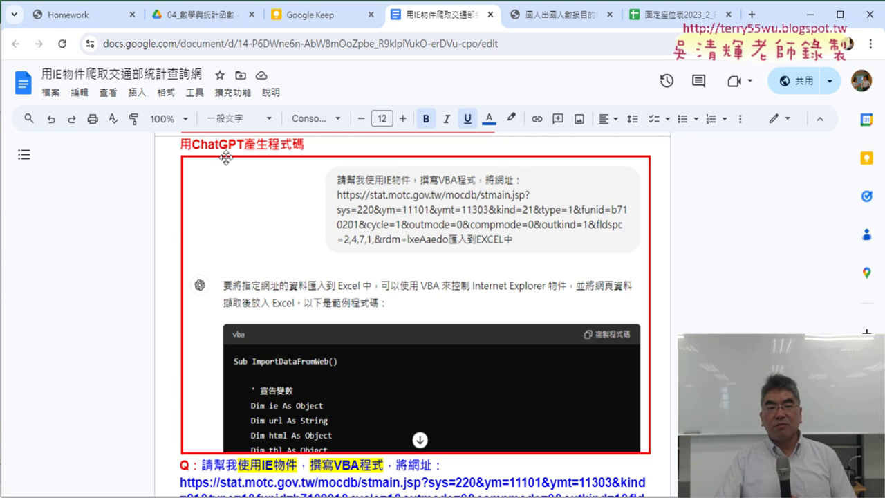
left_click_drag(180, 144, 305, 146)
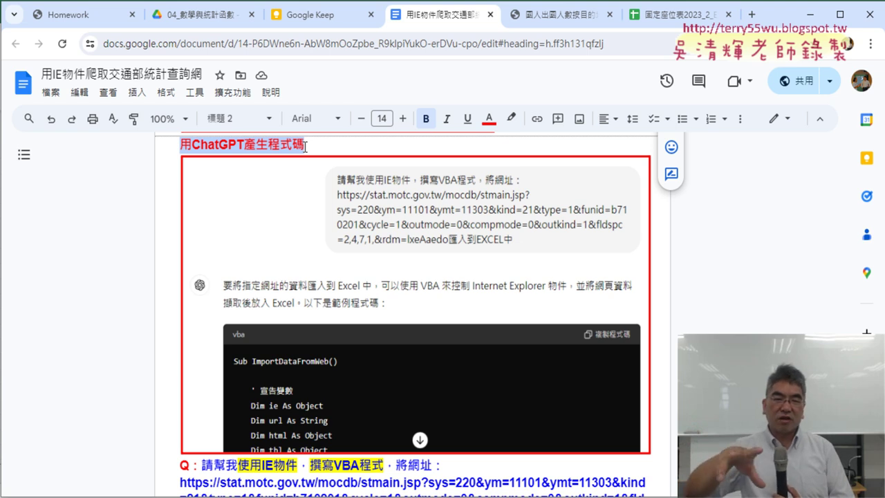
left_click(304, 147)
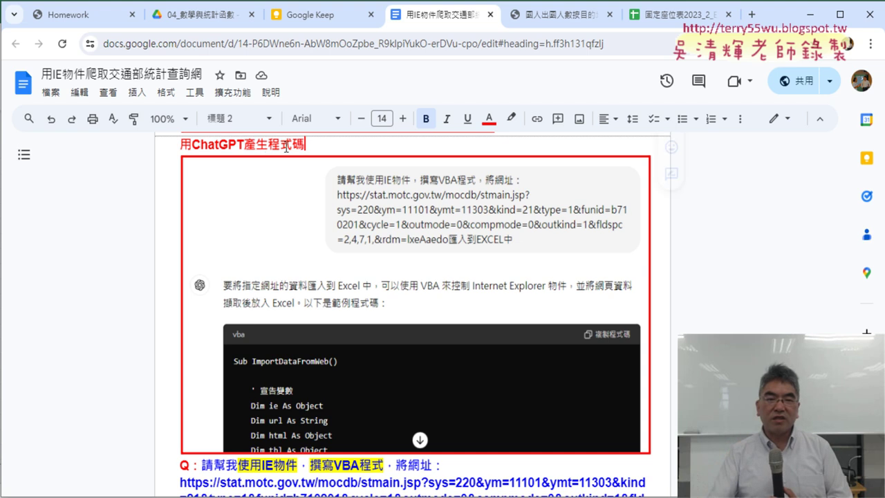
left_click_drag(267, 145, 305, 146)
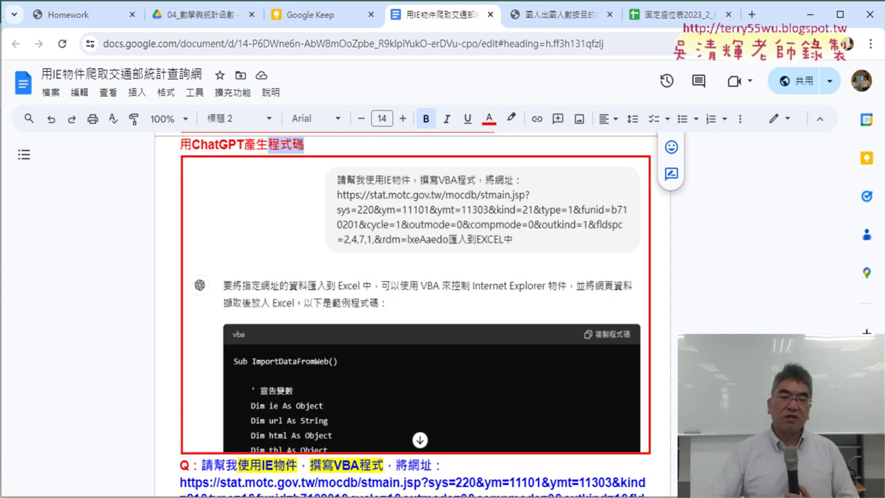
Step: Highlight 使用IE, 撰寫VBA程式, the statistics URL and 匯入到EXCEL中 in the ChatGPT prompt
scroll(695, 272, "down", 4)
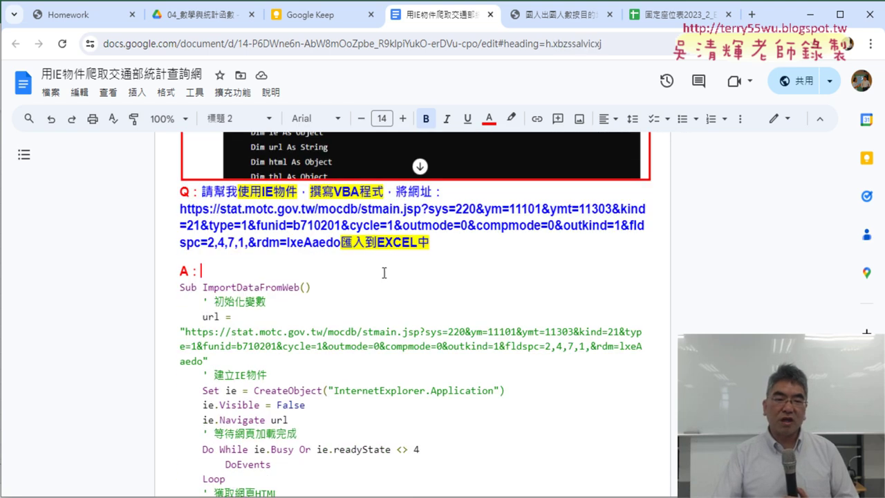
left_click_drag(201, 192, 294, 191)
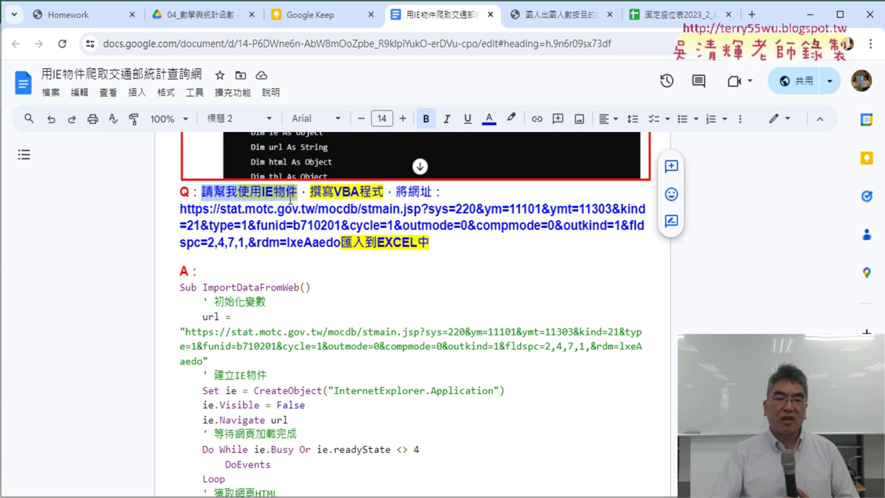
left_click(290, 197)
left_click_drag(237, 192, 296, 193)
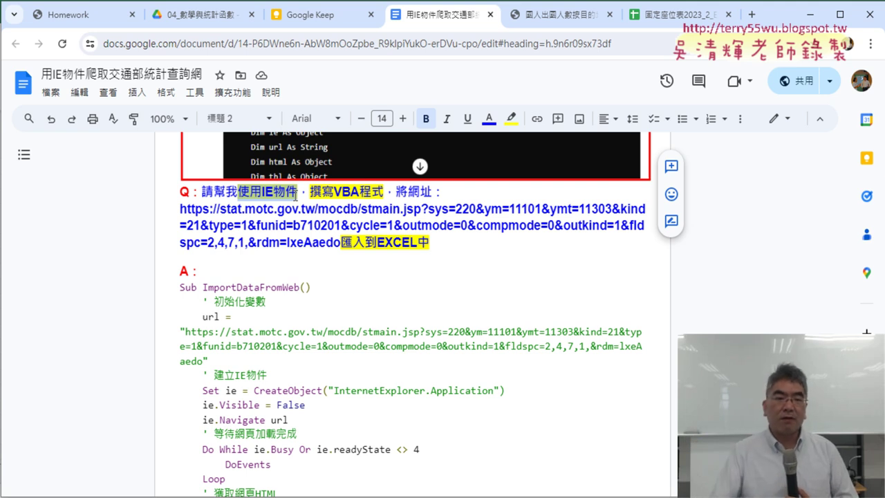
left_click_drag(310, 193, 382, 190)
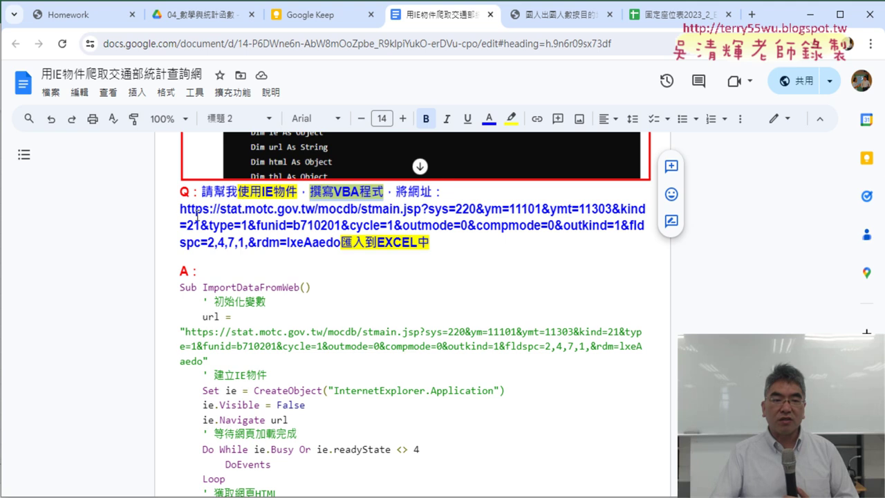
left_click_drag(181, 209, 341, 242)
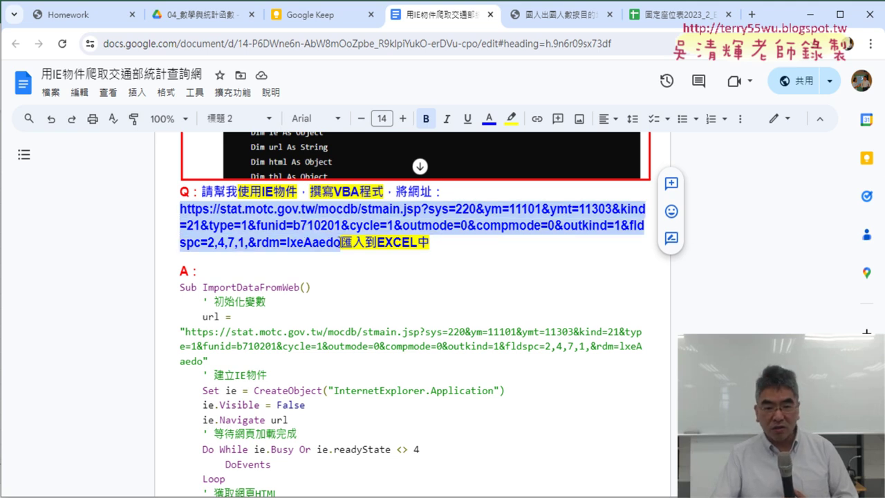
left_click(349, 247)
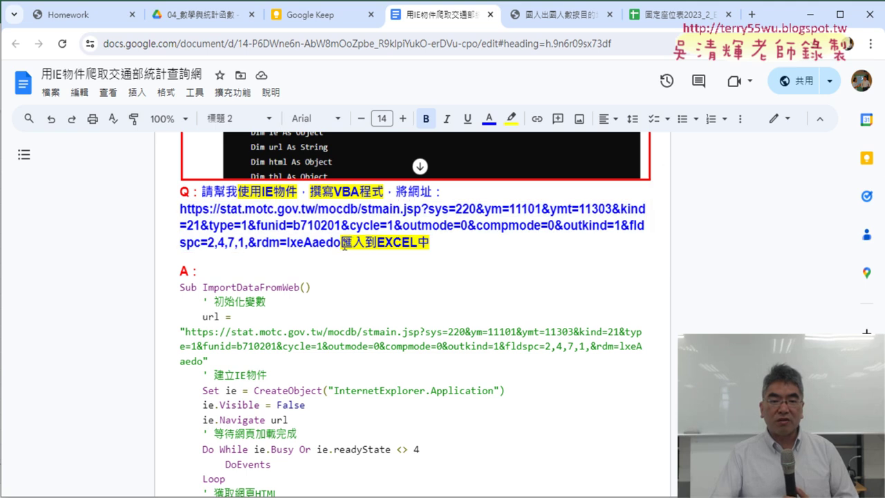
left_click_drag(342, 243, 428, 243)
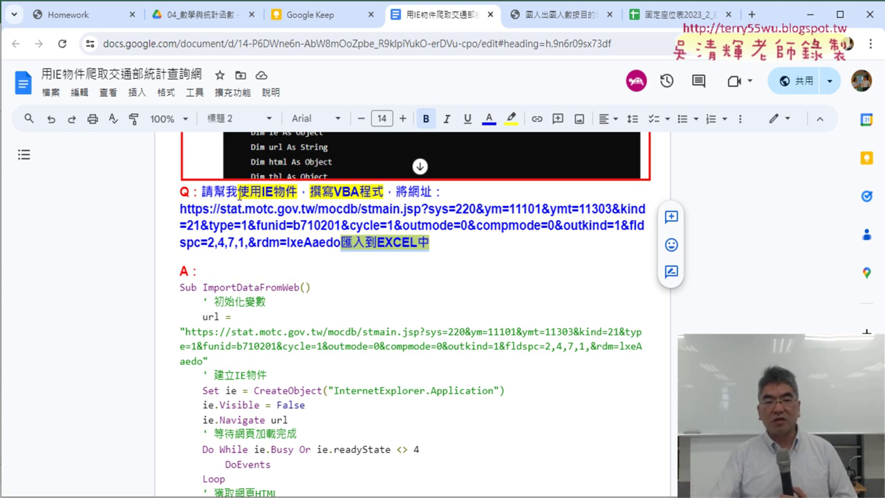
Step: Re-emphasise 使用IE物件, 撰寫VBA程式, the full URL and EXCEL中 in a second pass
left_click_drag(239, 194, 296, 190)
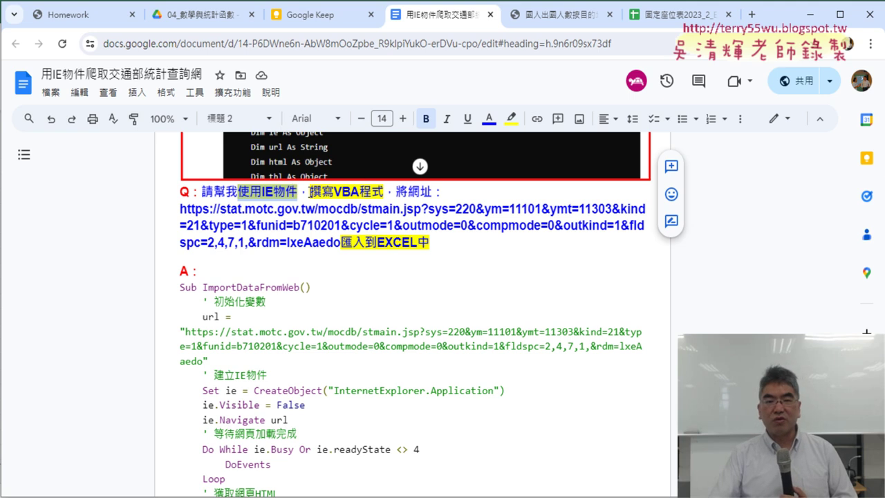
left_click_drag(311, 191, 384, 191)
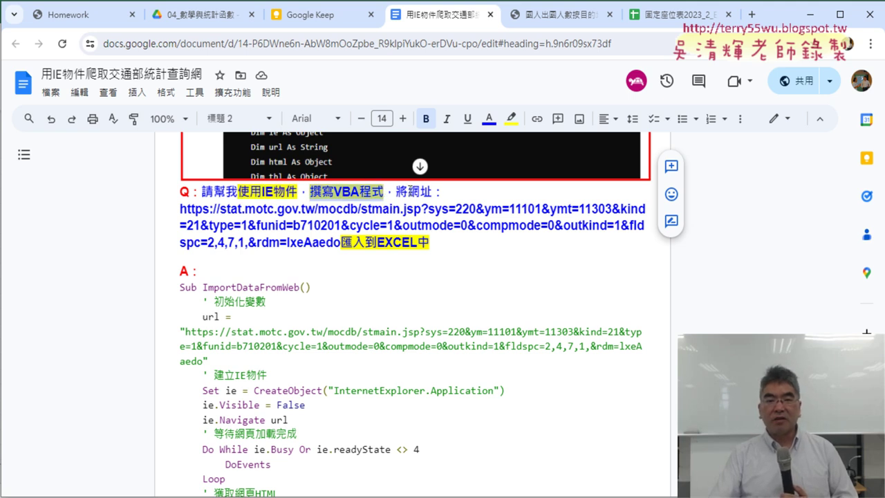
left_click_drag(179, 208, 341, 242)
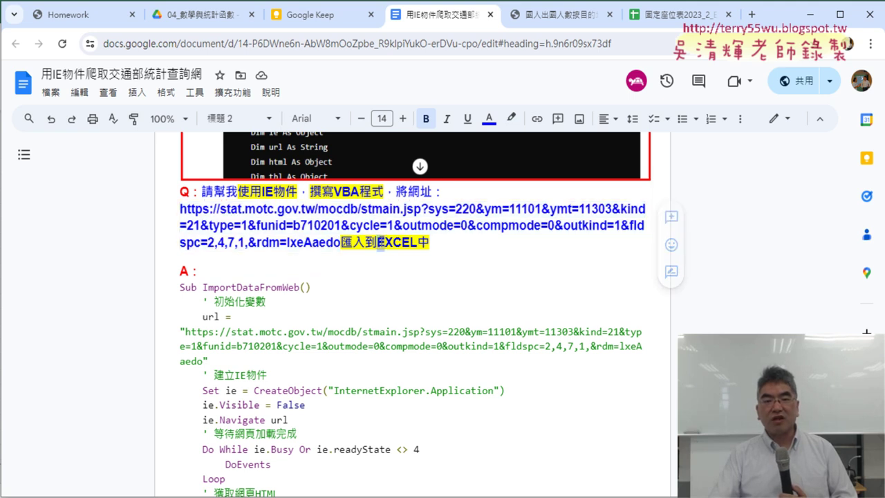
left_click_drag(377, 242, 430, 243)
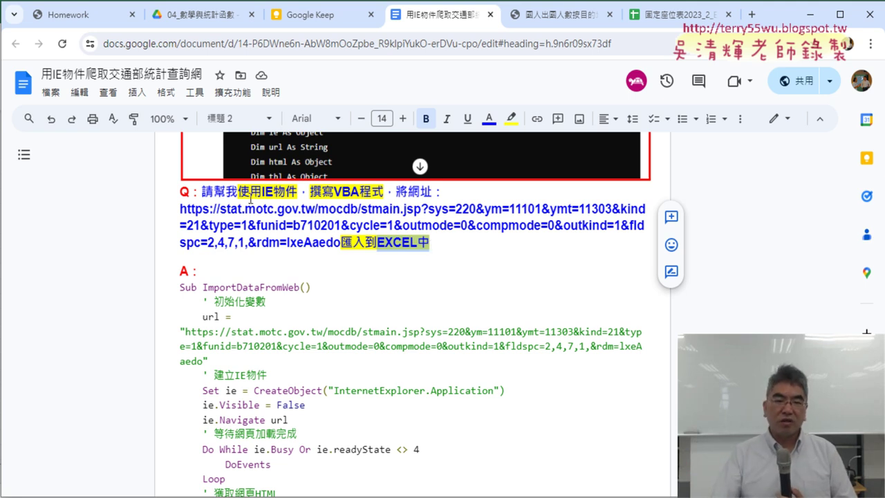
left_click_drag(238, 192, 359, 191)
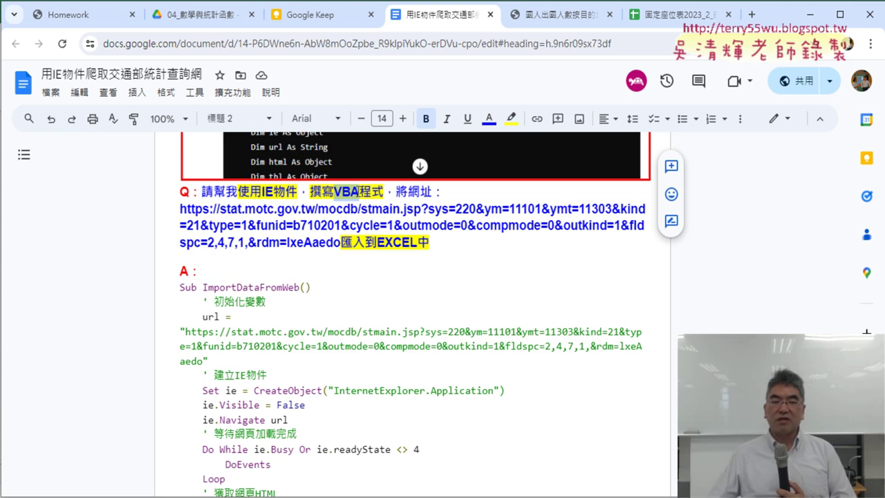
Step: Select the ImportDataFromWeb macro code from 'Sub ImportDataFromWeb()' through 'End Sub'
scroll(405, 253, "down", 3)
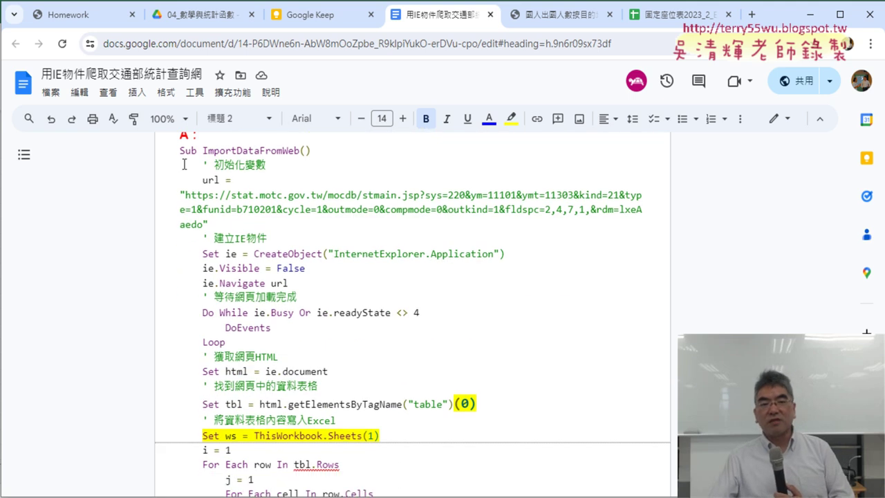
mouse_move(179, 150)
left_mouse_down()
mouse_move(288, 404)
mouse_move(326, 266)
left_mouse_up()
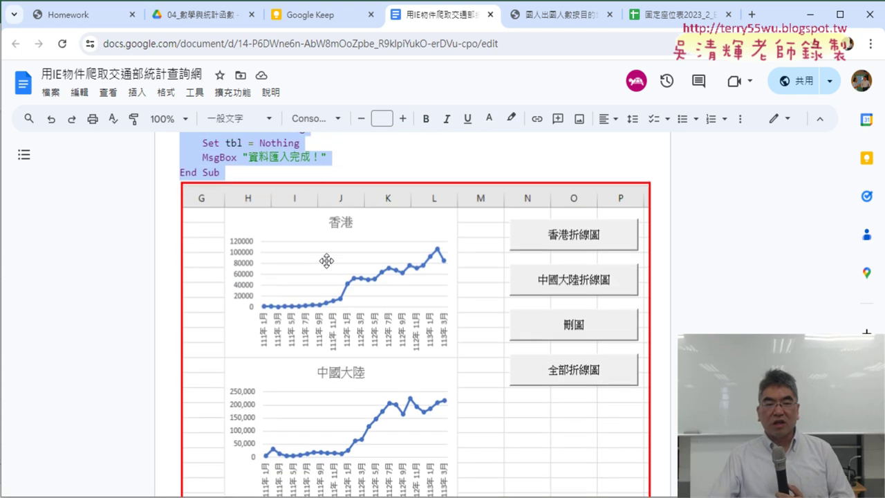
scroll(326, 266, "up", 5)
scroll(327, 267, "up", 3)
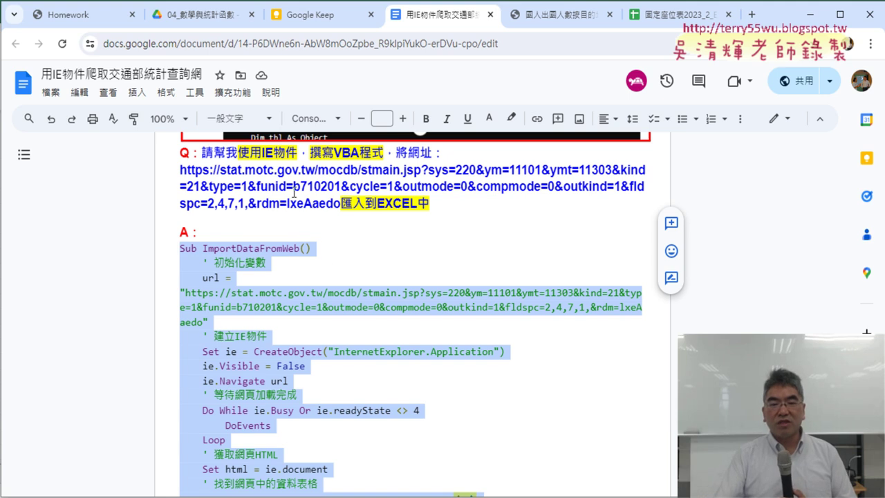
Step: Scroll through the macro and select, then deselect, its first block of code
scroll(294, 192, "down", 1)
scroll(289, 152, "up", 2)
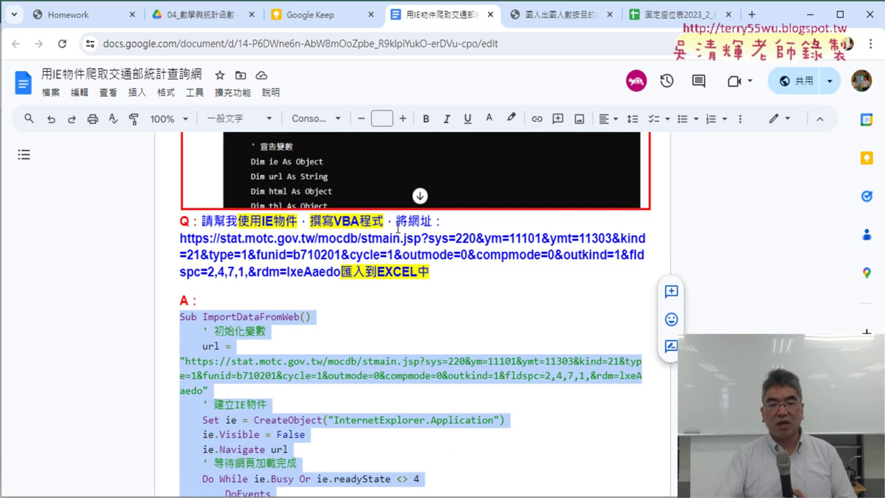
left_click_drag(443, 274, 202, 222)
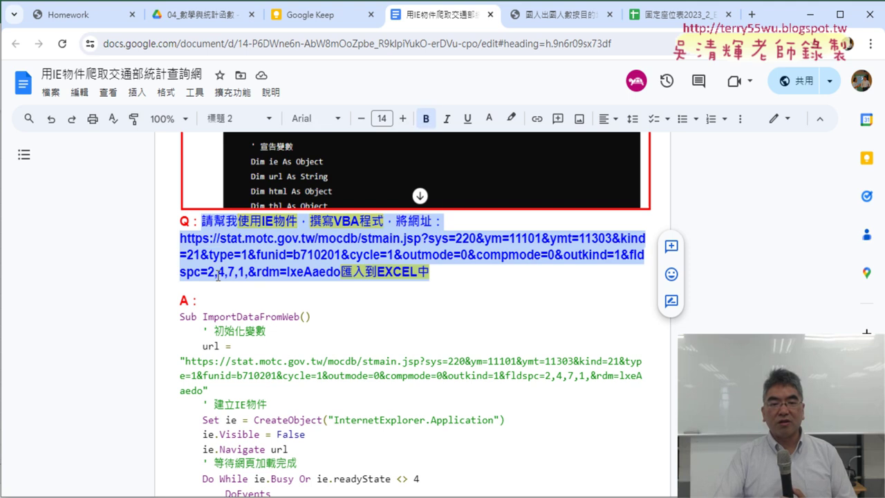
scroll(189, 231, "down", 2)
left_click_drag(180, 178, 317, 416)
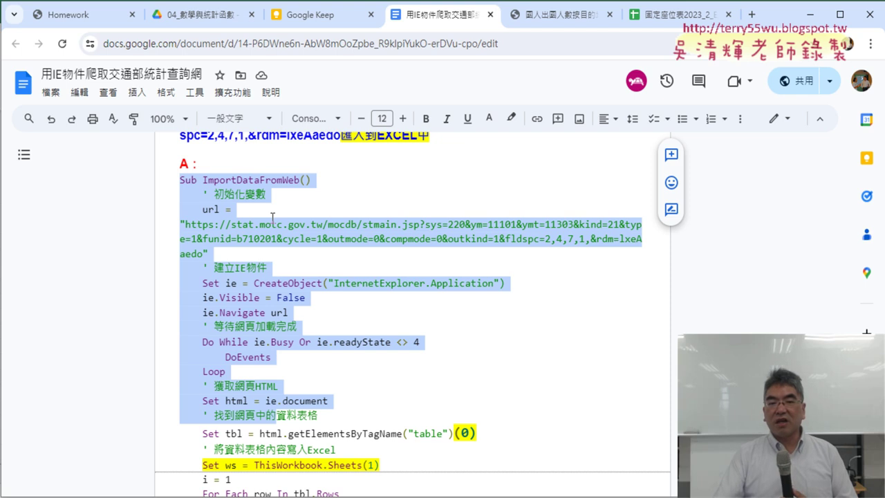
left_click(273, 220)
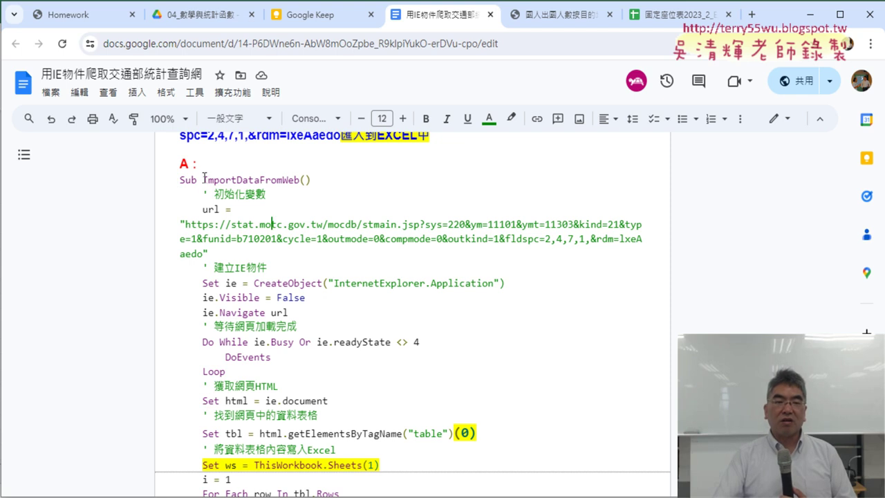
Step: Enlarge the opening 'Sub' to size 17 and highlight it yellow
left_click_drag(205, 179, 183, 180)
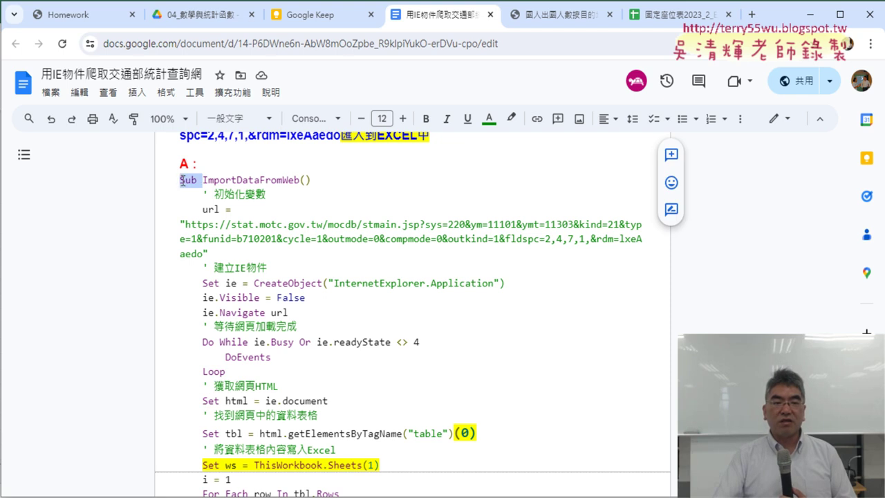
left_click(404, 119)
left_click(403, 119)
left_click(404, 119)
left_click(403, 119)
left_click(403, 119)
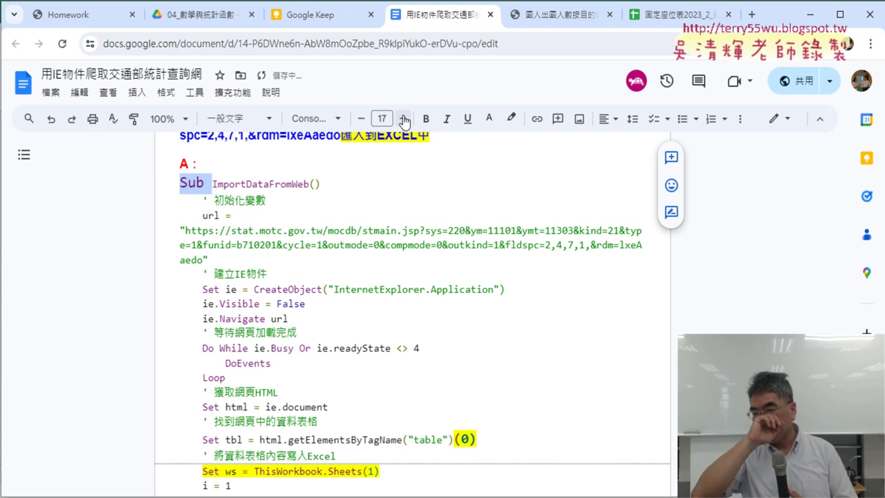
left_click(511, 118)
left_click(558, 178)
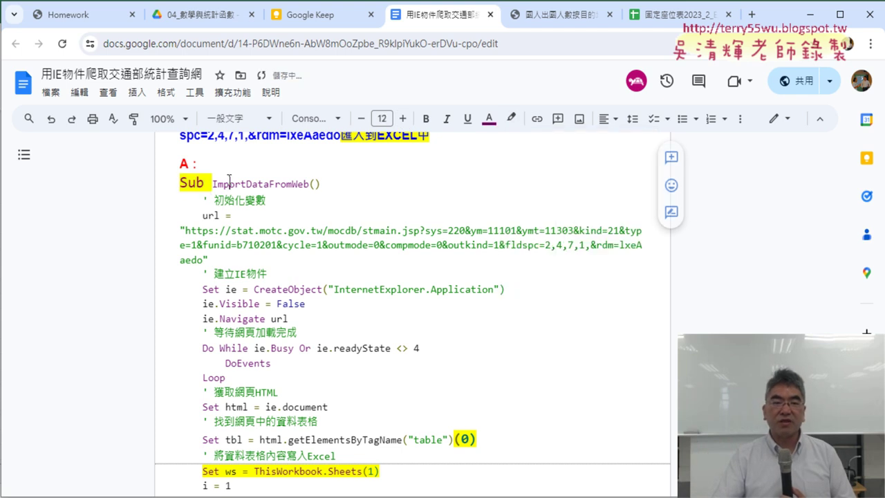
left_click_drag(308, 184, 212, 181)
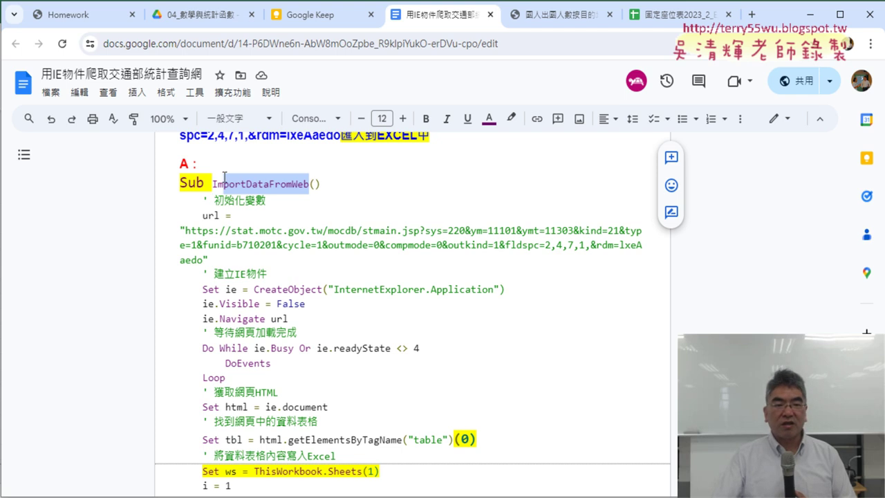
Step: Enlarge the closing 'End Sub' to size 14 and highlight it yellow
scroll(181, 183, "down", 5)
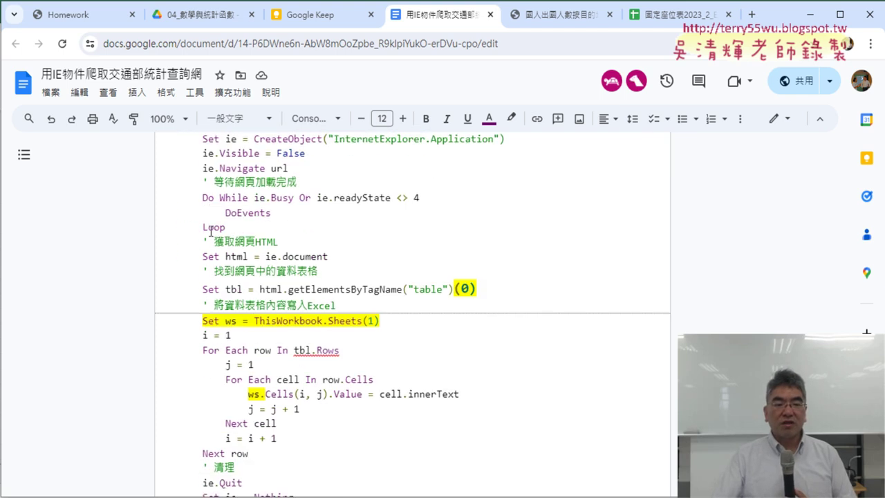
left_click_drag(224, 365, 178, 363)
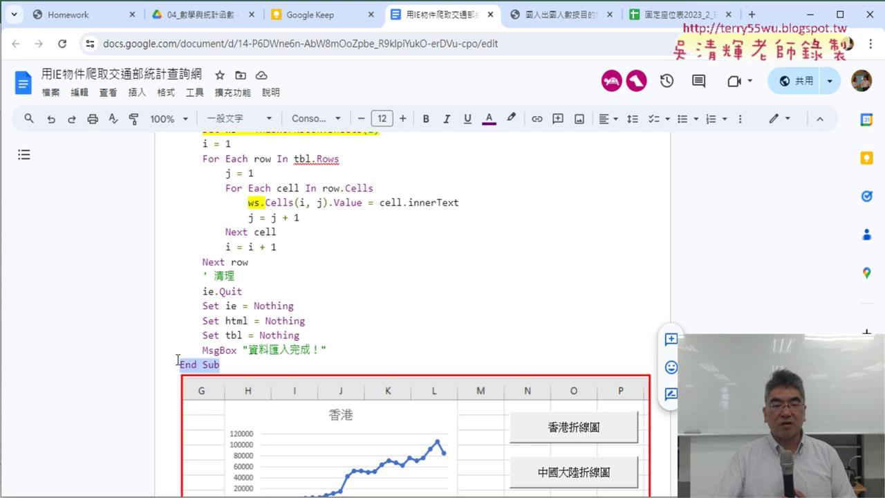
left_click(403, 118)
left_click(403, 118)
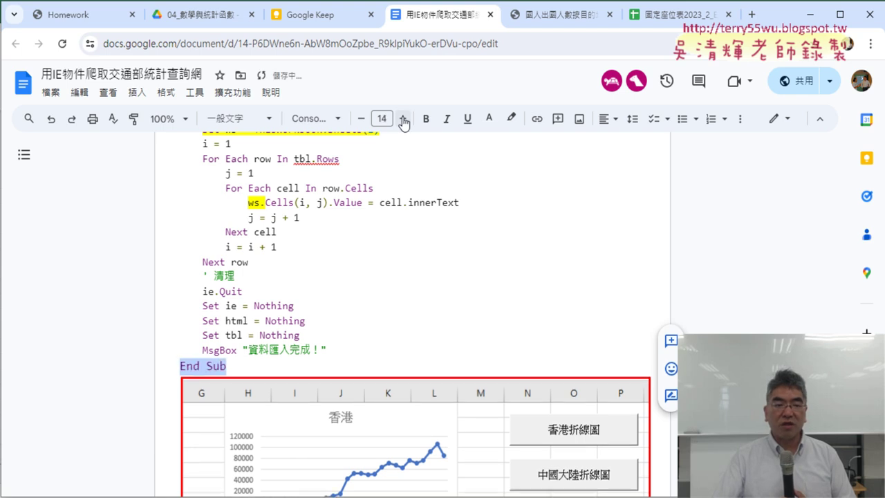
left_click(511, 118)
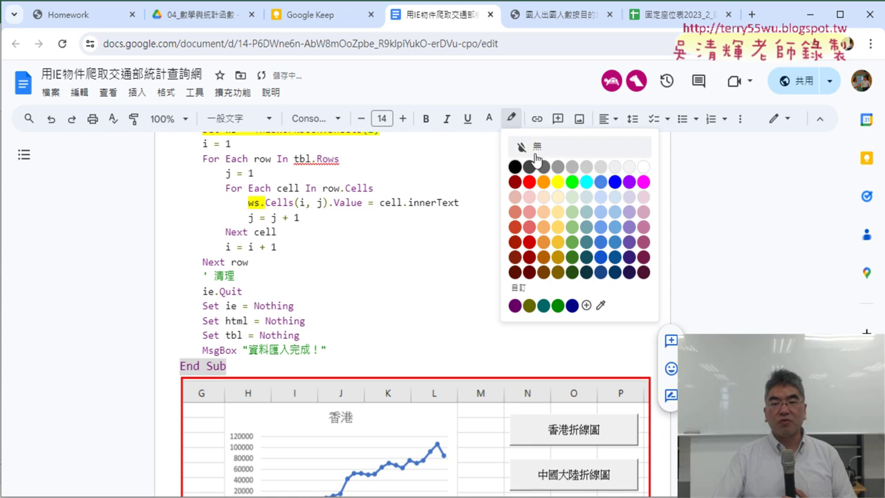
left_click(556, 179)
scroll(346, 283, "up", 2)
scroll(342, 284, "up", 3)
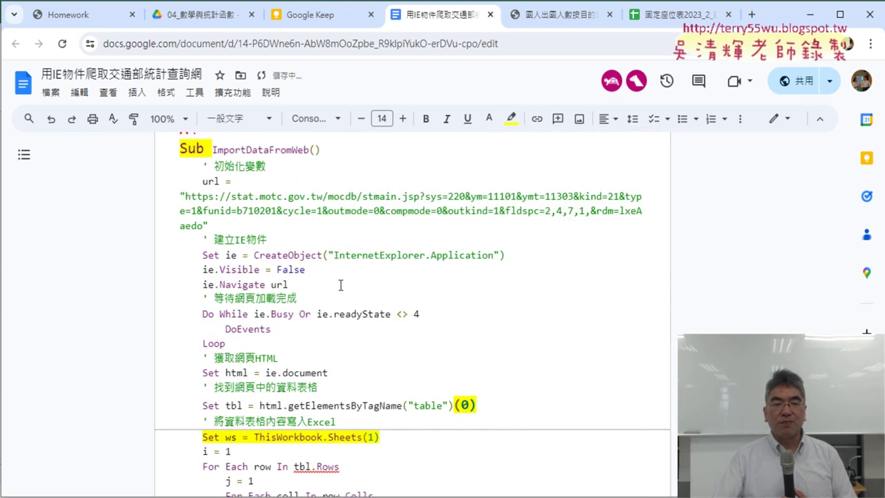
scroll(341, 285, "up", 1)
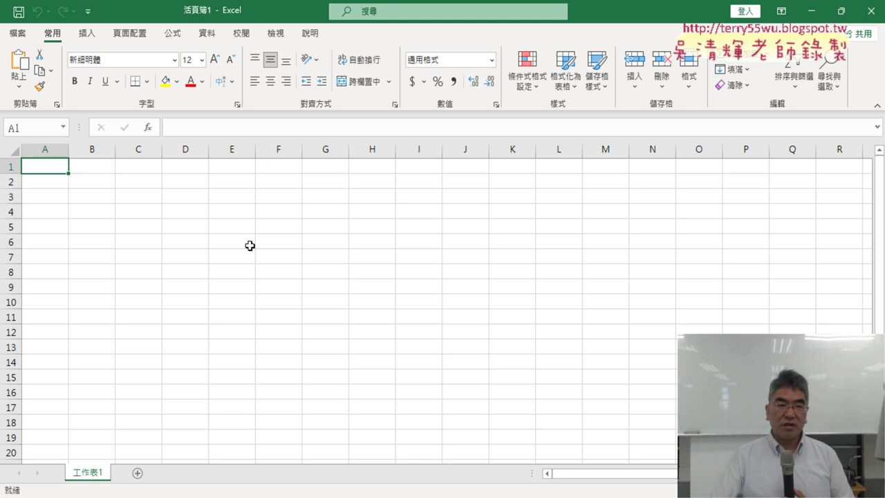
Step: Enable the 開發人員 (Developer) tab through Customize Ribbon in Excel Options
left_click(88, 11)
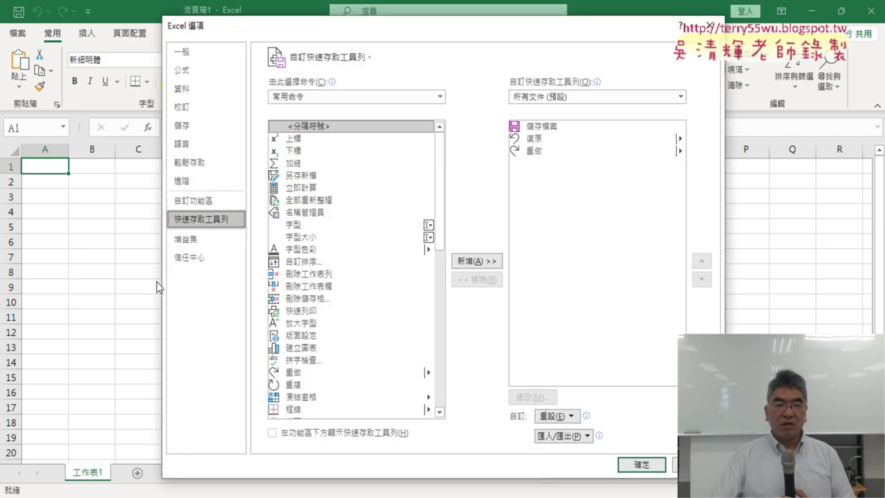
left_click(209, 201)
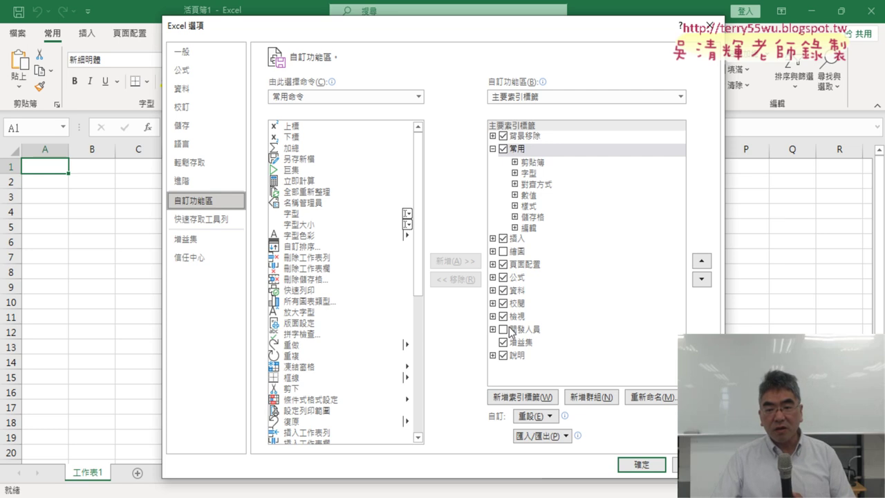
left_click(511, 330)
left_click(503, 330)
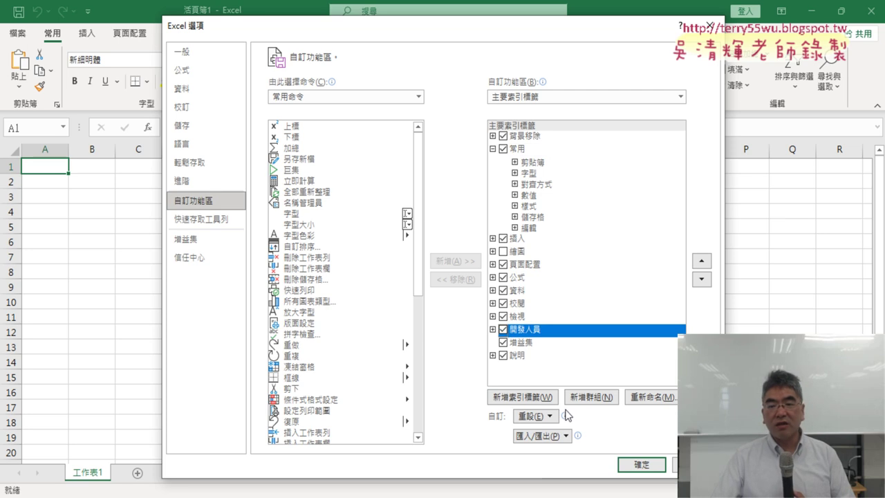
left_click(657, 470)
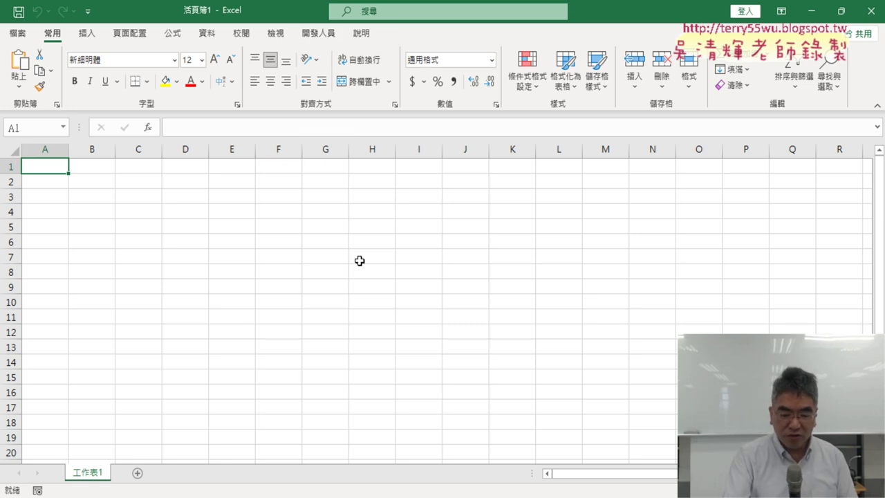
Step: Open the VBA editor with Alt+F11, try resizing and repositioning its window, then close it
key("alt+F11")
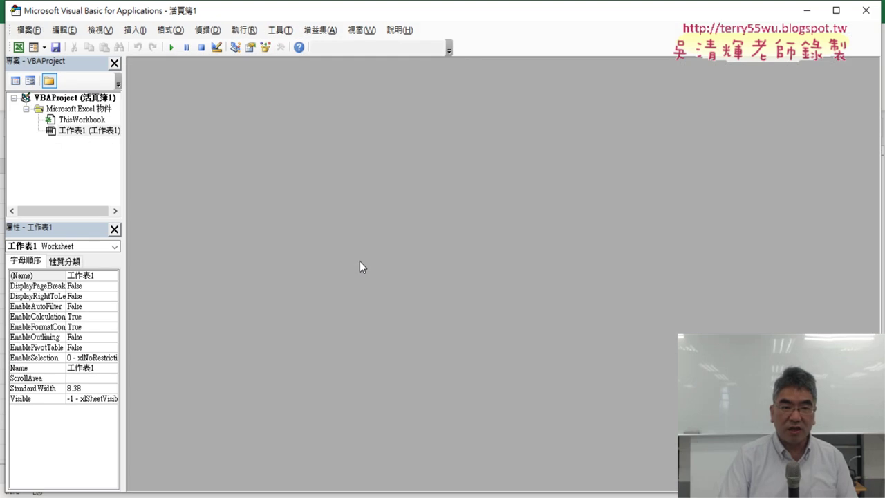
left_click_drag(280, 11, 410, 90)
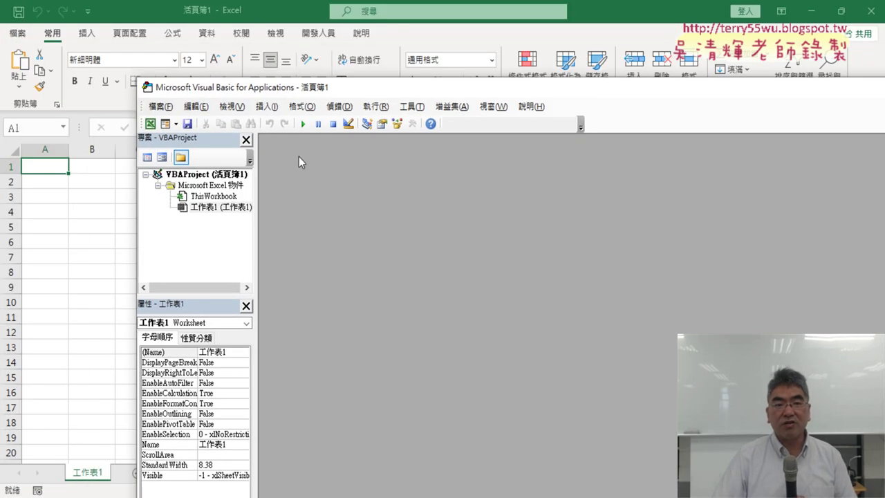
left_click_drag(138, 79, 326, 210)
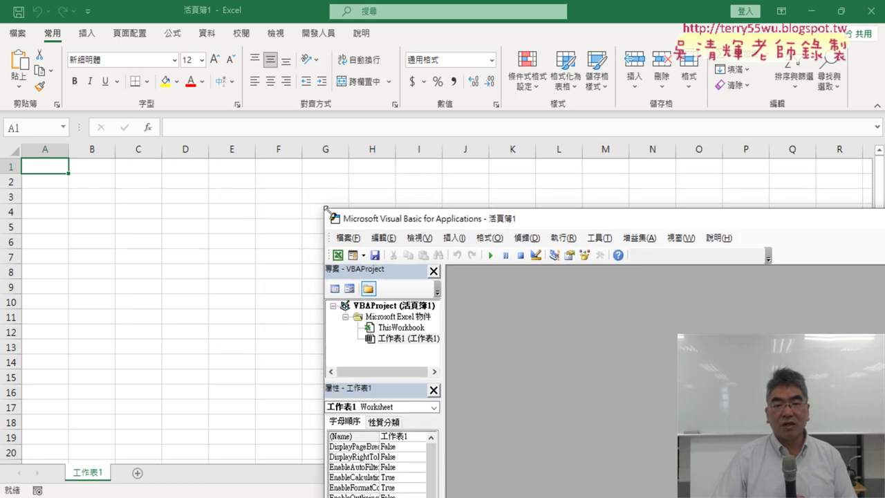
left_click_drag(437, 227, 212, 82)
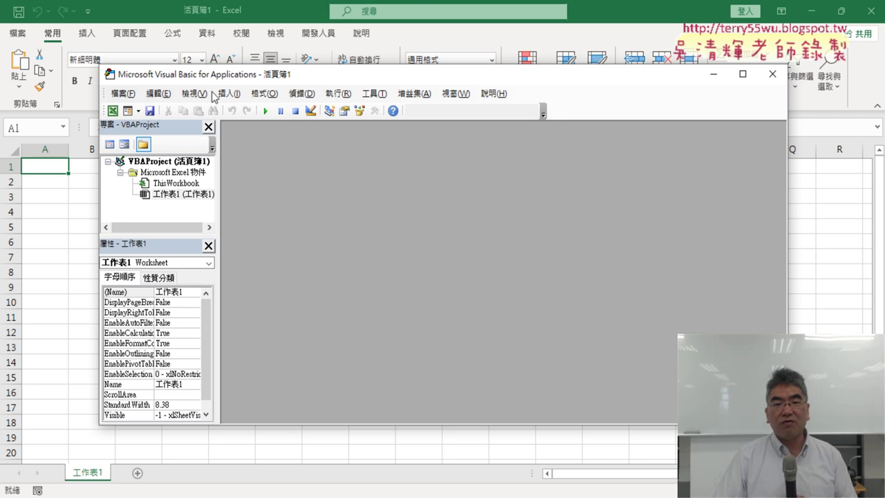
left_click(773, 77)
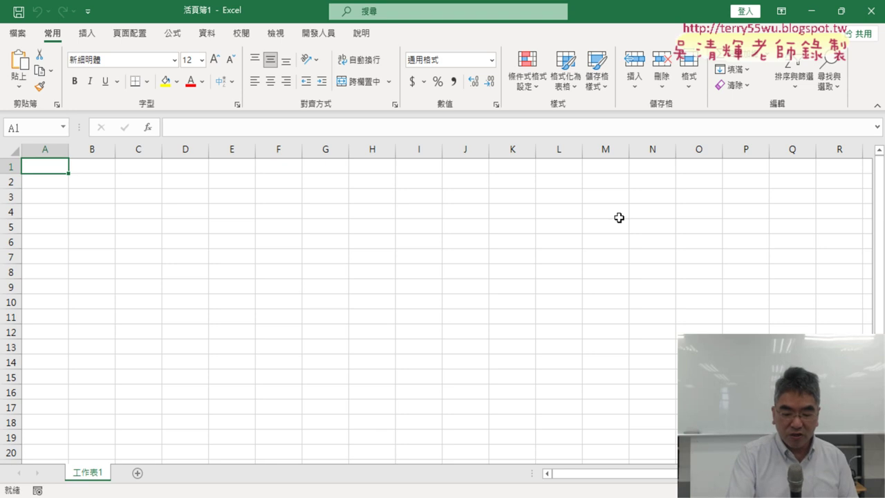
Step: Reopen the VBA editor and widen its Project and Properties panes
key("alt+F11")
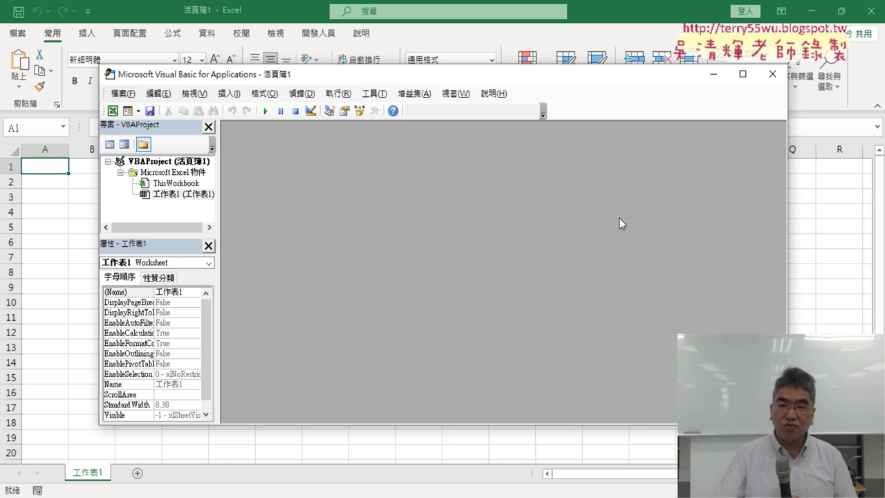
left_click(779, 74)
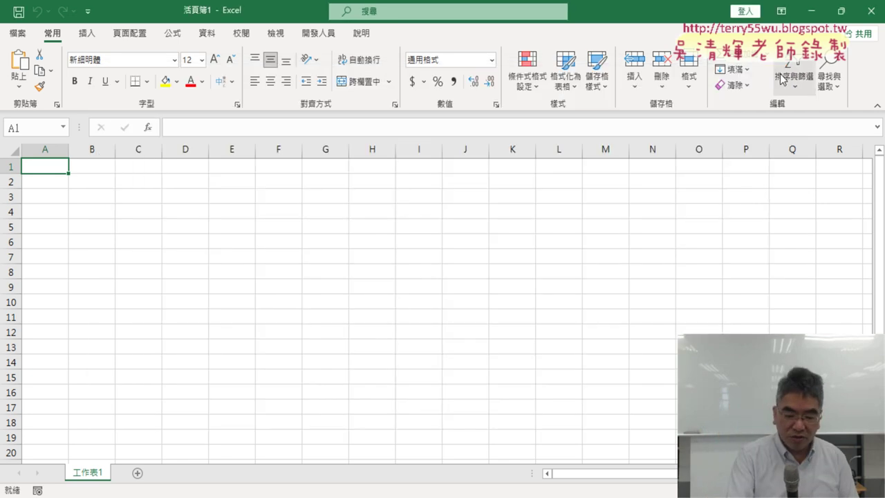
key("alt+F11")
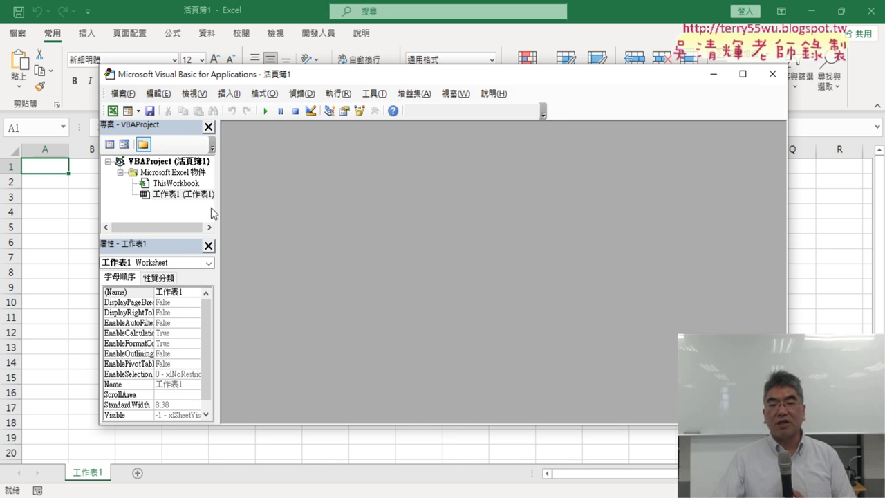
left_click_drag(219, 203, 271, 209)
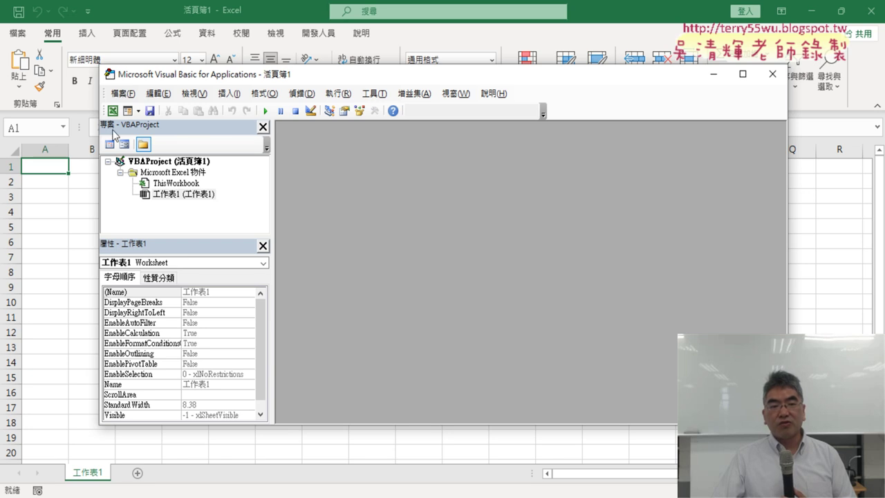
Step: Annotate the module-insertion menu and the Alt+F11 shortcut with on-screen ink, then clear it
right_click(180, 212)
mouse_move(236, 285)
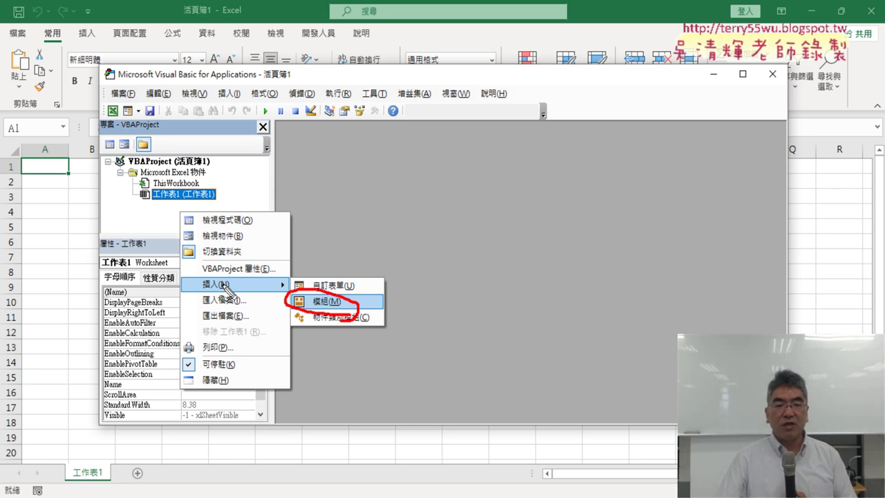
left_click_drag(225, 273, 234, 301)
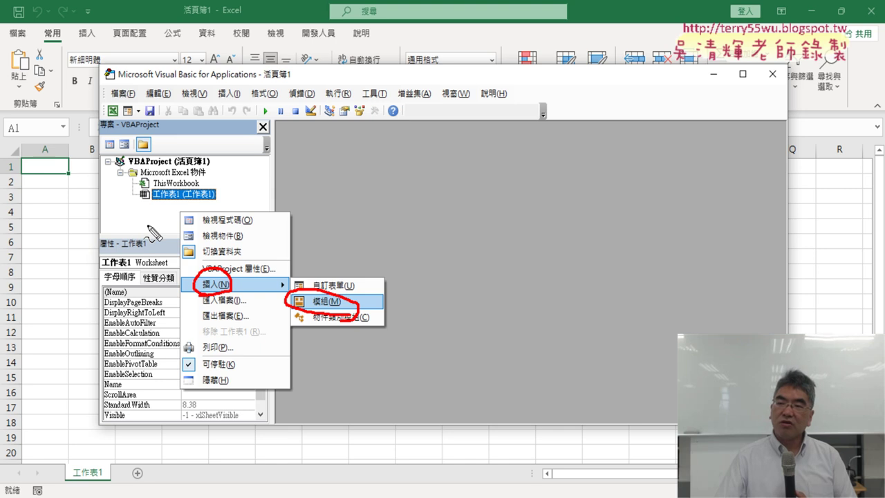
mouse_move(283, 260)
left_mouse_down()
mouse_move(91, 126)
mouse_move(286, 264)
left_mouse_up()
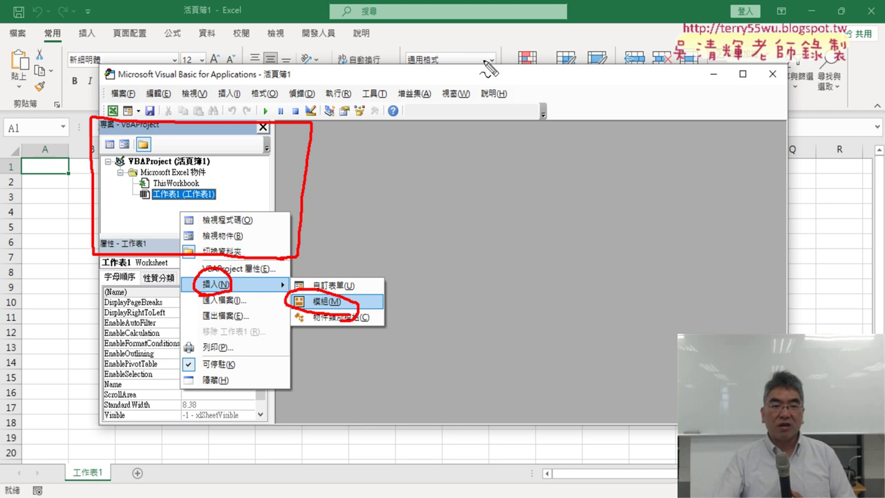
left_click_drag(345, 46, 330, 61)
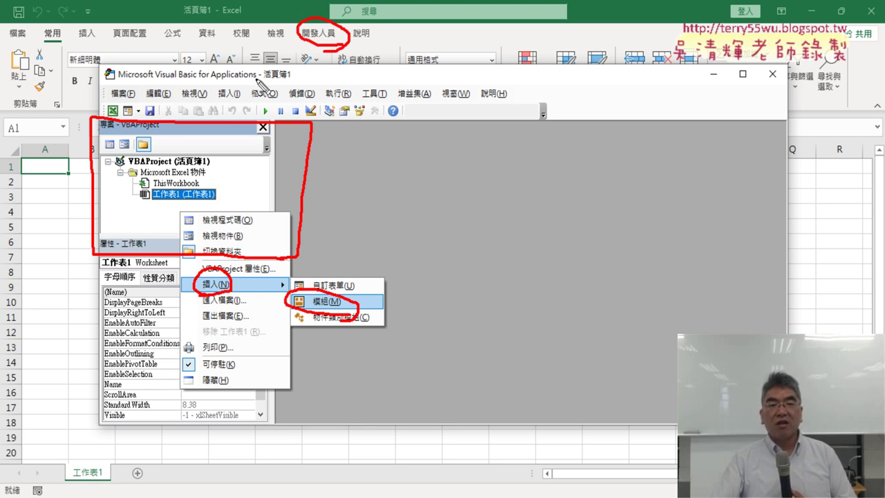
mouse_move(492, 82)
left_mouse_down()
mouse_move(466, 137)
mouse_move(501, 131)
mouse_move(508, 119)
mouse_move(513, 132)
left_mouse_up()
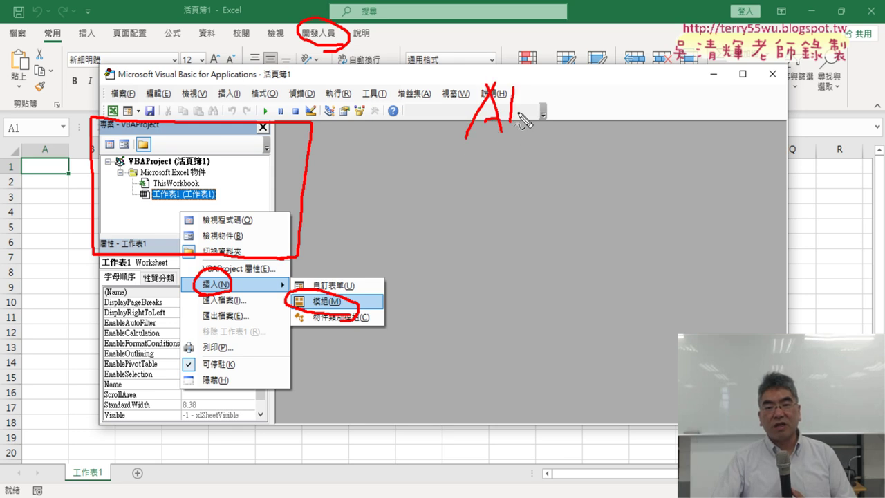
mouse_move(529, 96)
left_mouse_down()
mouse_move(538, 132)
mouse_move(545, 108)
mouse_move(574, 114)
mouse_move(561, 132)
left_mouse_up()
mouse_move(592, 78)
left_mouse_down()
mouse_move(622, 76)
mouse_move(593, 132)
mouse_move(620, 108)
mouse_move(627, 121)
left_mouse_up()
left_click_drag(650, 84, 648, 129)
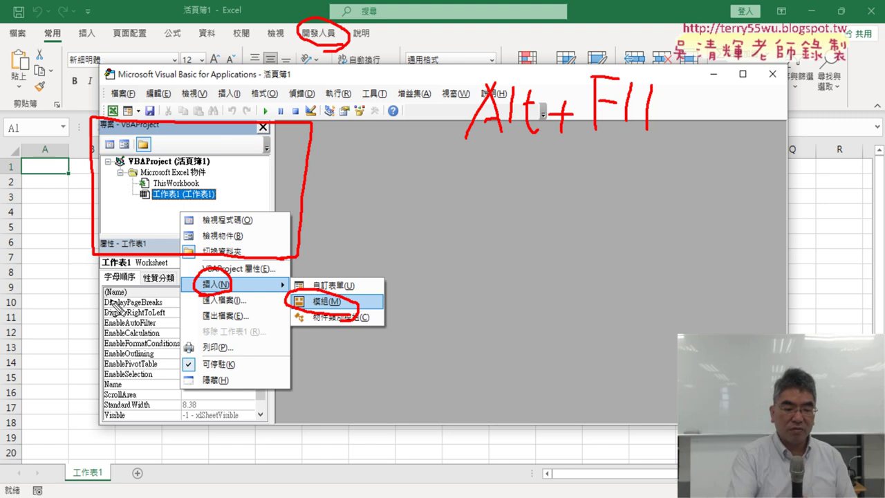
key("Escape")
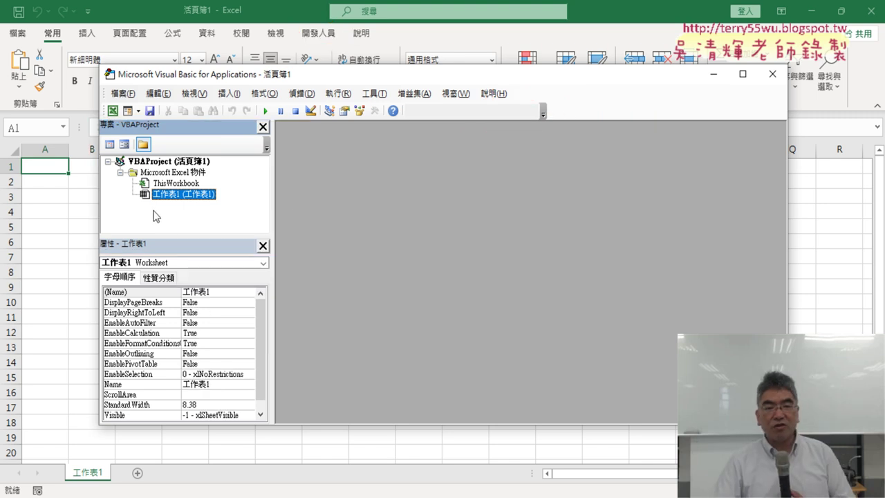
Step: Insert a new module via 工作表1's 插入 > 模組 and maximize the Module1 code window
right_click(194, 199)
mouse_move(273, 271)
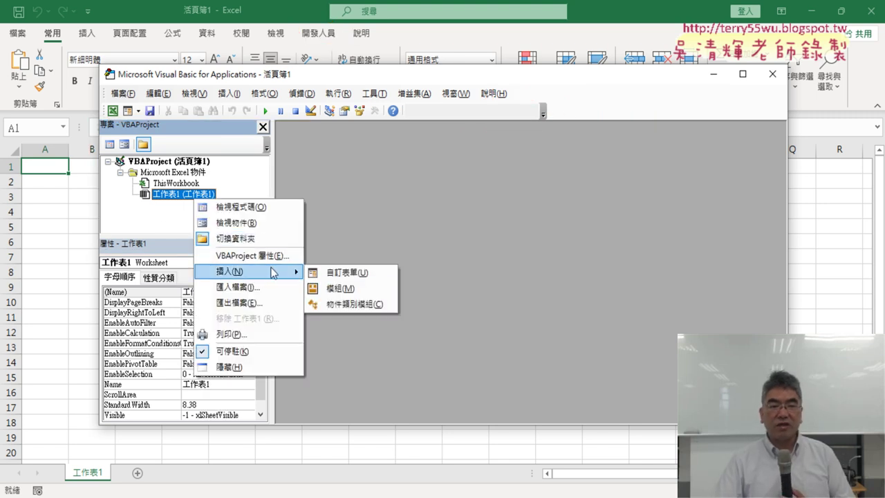
left_click(339, 289)
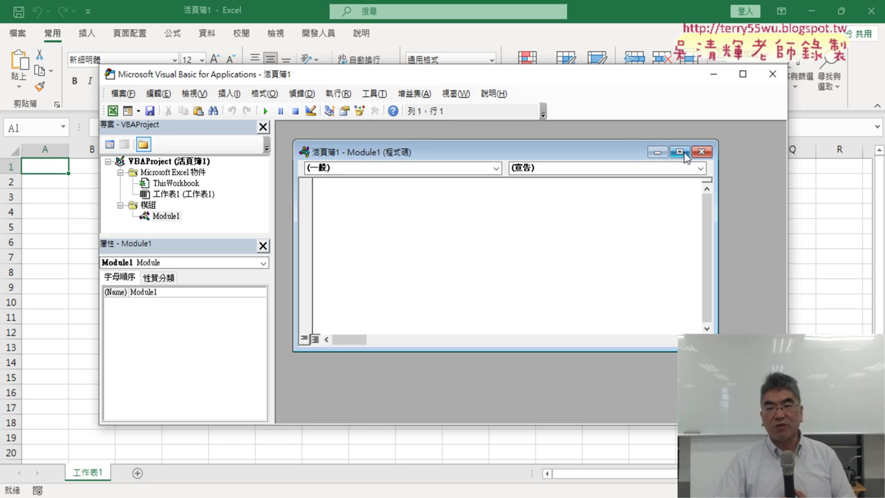
left_click(683, 153)
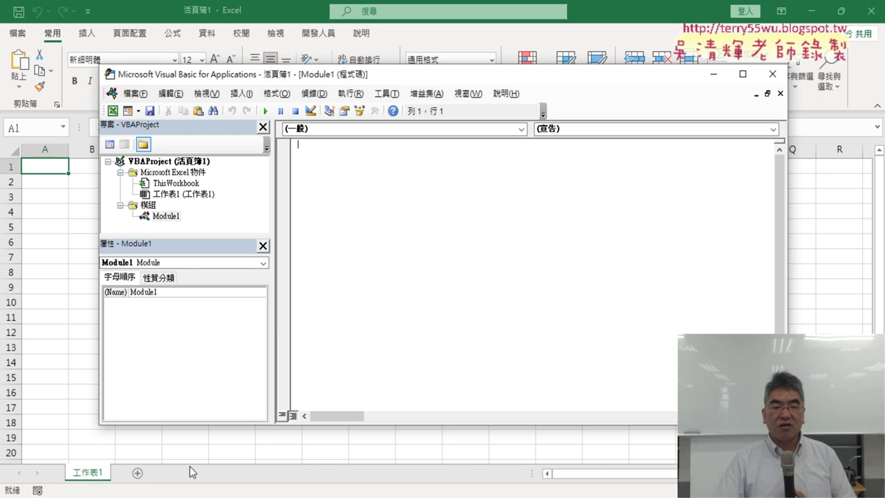
Step: Copy the ImportDataFromWeb macro from Sub to End Sub in the Google Doc and return to Excel
key("alt+Tab")
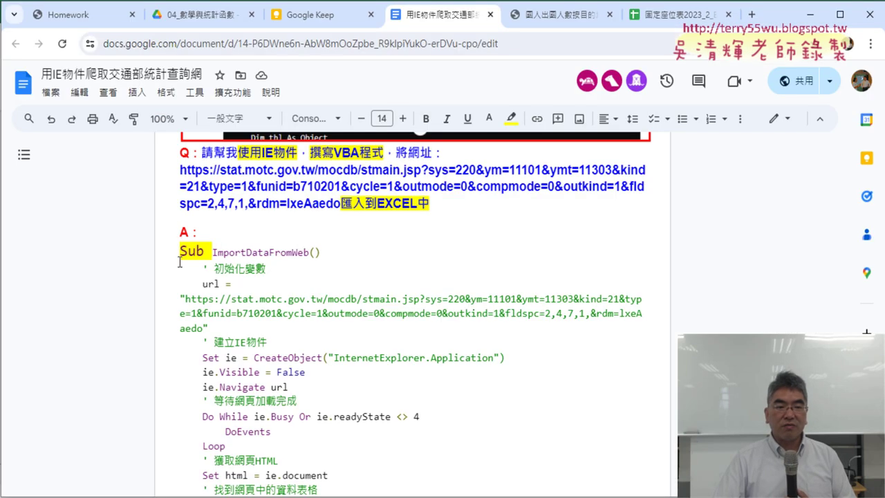
scroll(257, 266, "down", 3)
scroll(288, 310, "down", 3)
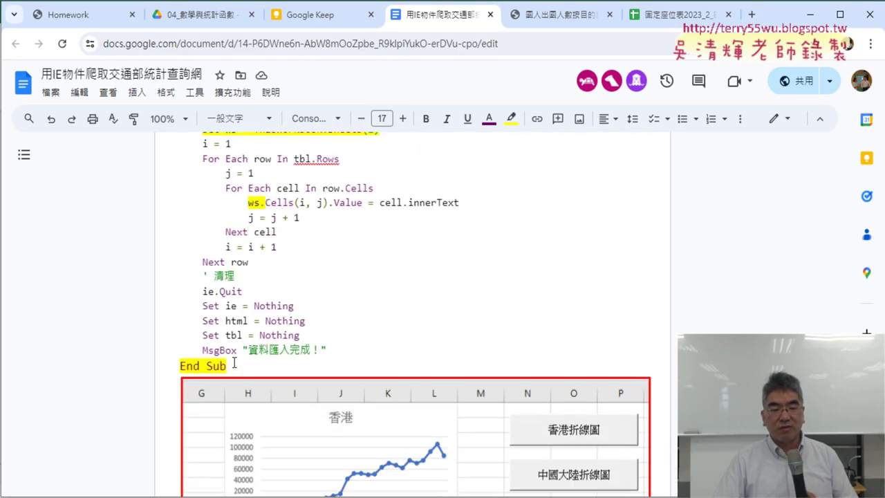
left_click(235, 365, "shift")
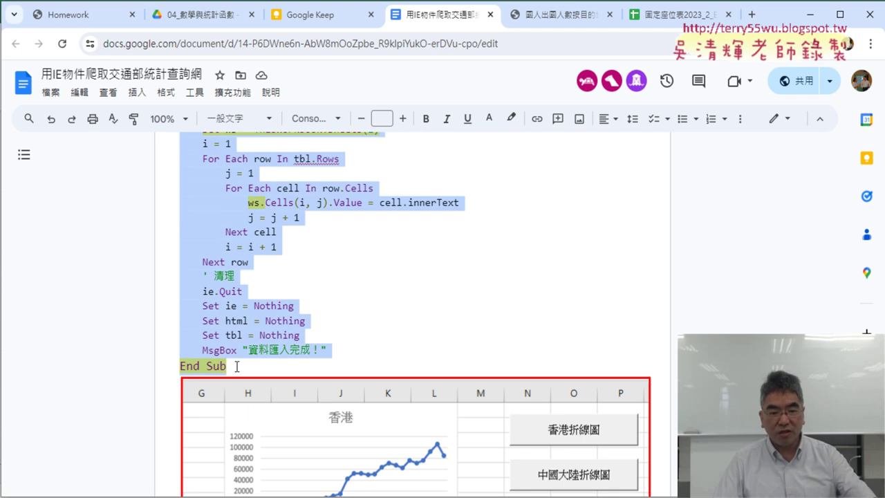
scroll(315, 292, "up", 4)
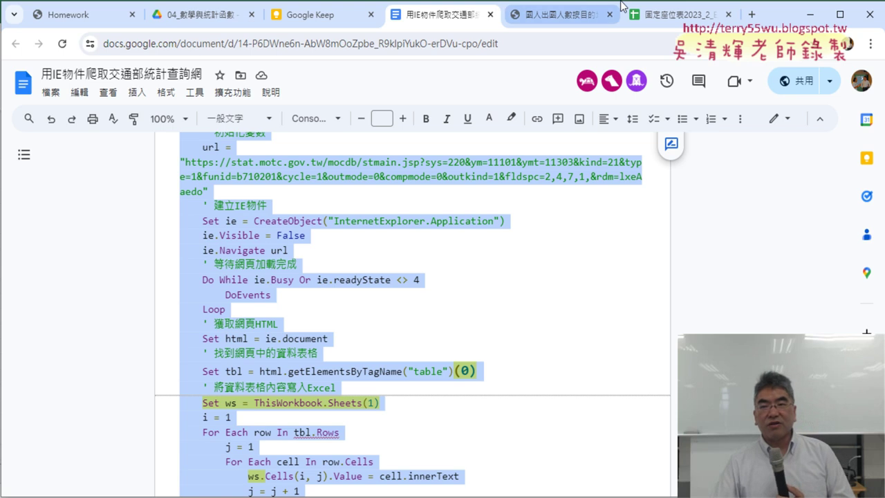
left_click(810, 14)
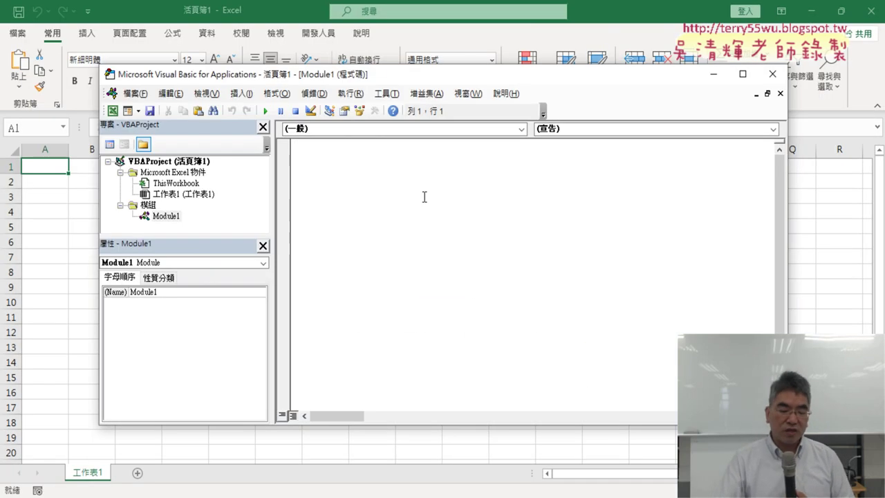
Step: Paste the ImportDataFromWeb code into Module1 and make the editor taller
key("ctrl+v")
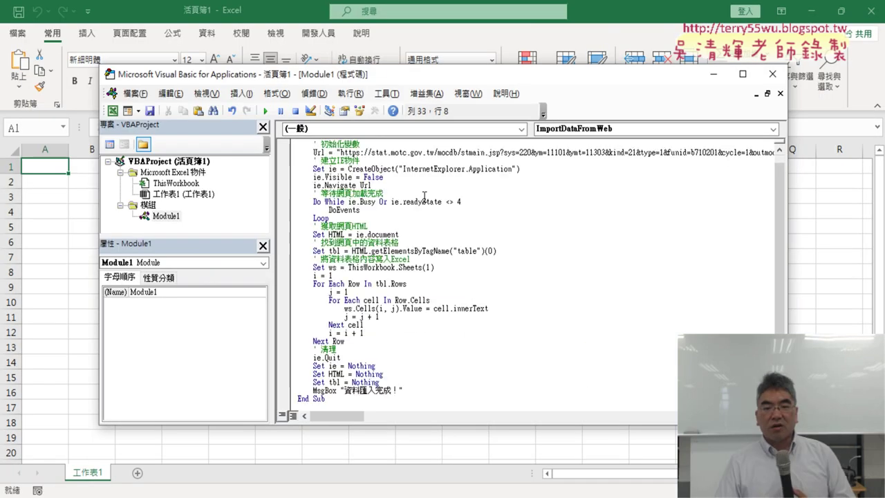
scroll(436, 217, "up", 1)
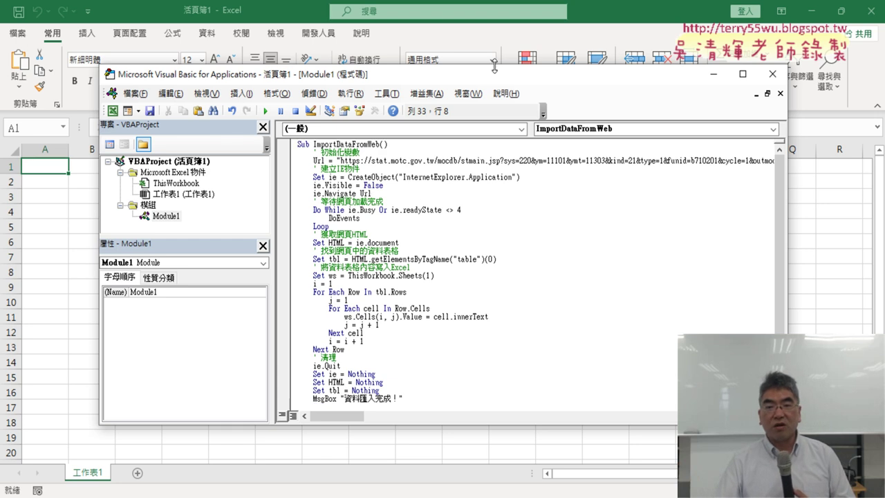
left_click_drag(494, 66, 489, 15)
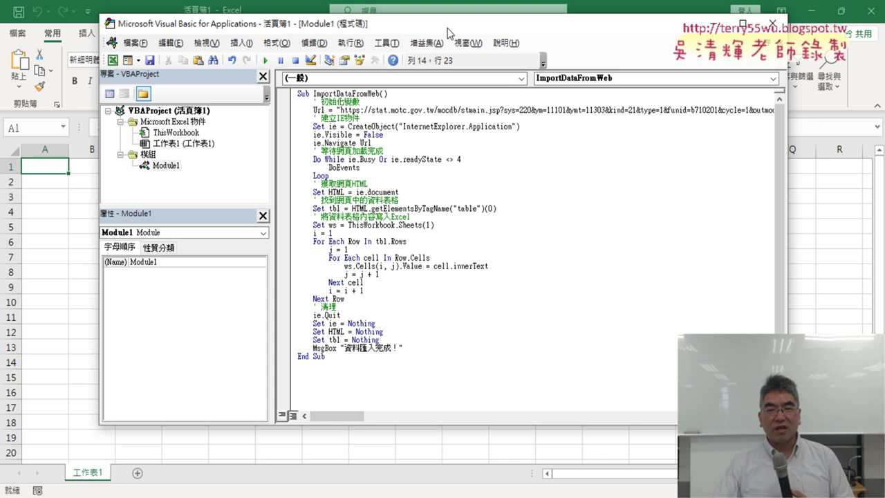
Step: Narrow the side panes and run the macro, which writes only the 單位：人次 header into A1
left_click_drag(449, 26, 628, 50)
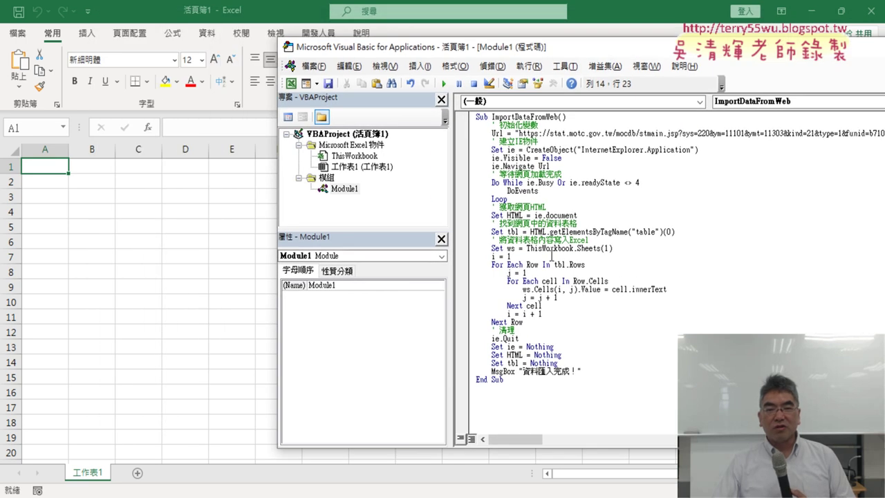
left_click_drag(450, 197, 360, 197)
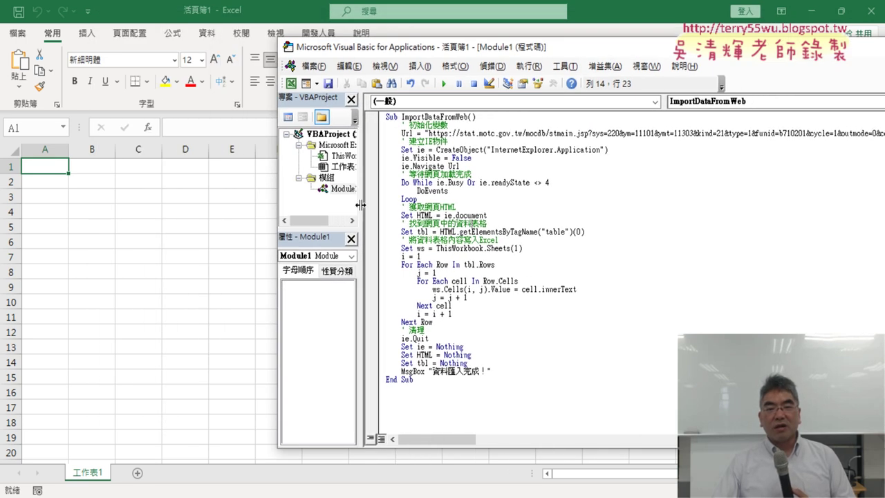
left_click(405, 206)
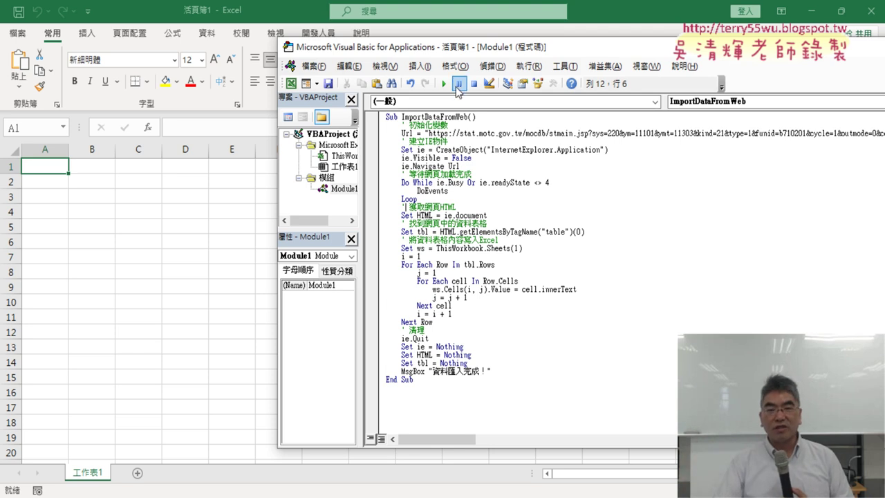
left_click(444, 83)
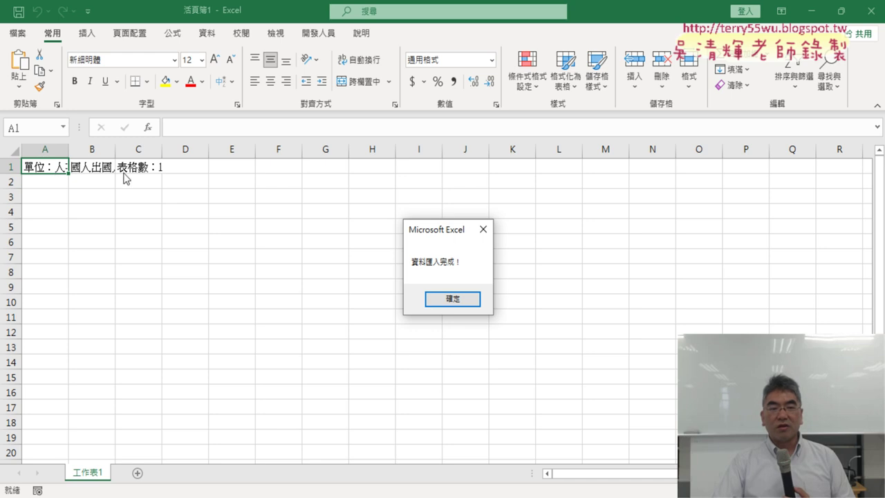
Step: Dismiss the completion message and change getElementsByTagName("table")(0) to (1) in the Set tbl line
left_click(453, 301)
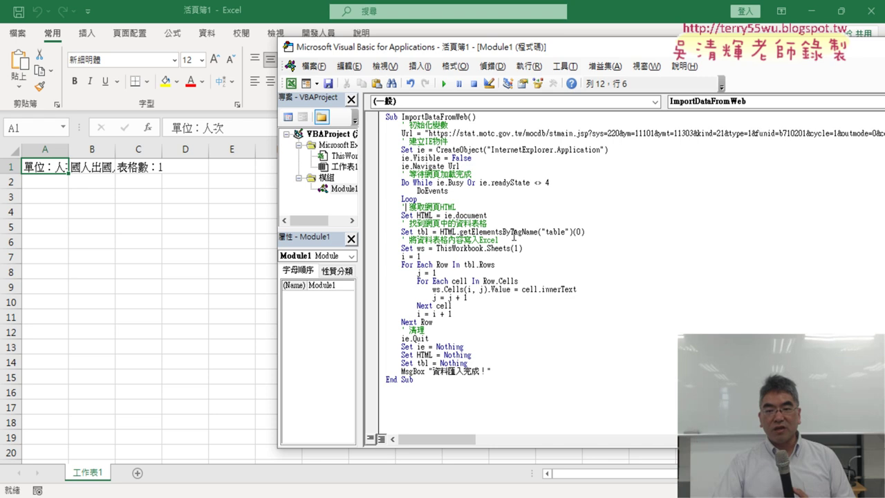
left_click_drag(511, 230, 539, 233)
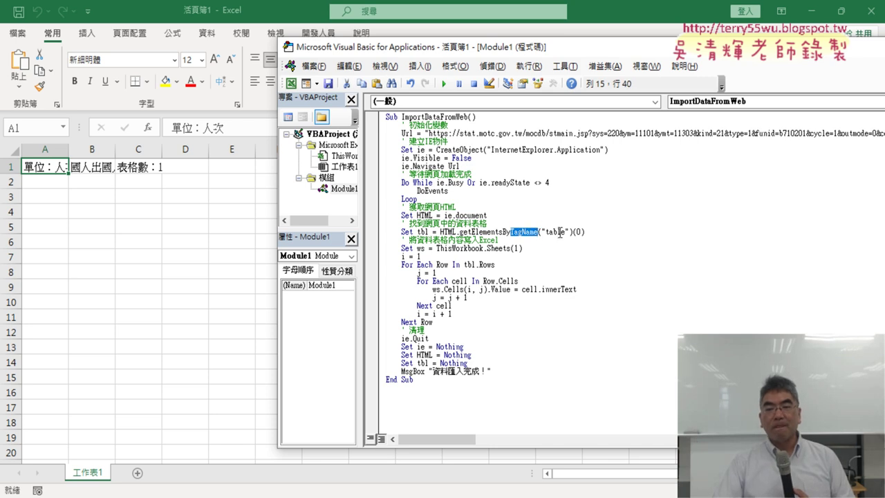
left_click_drag(546, 232, 568, 233)
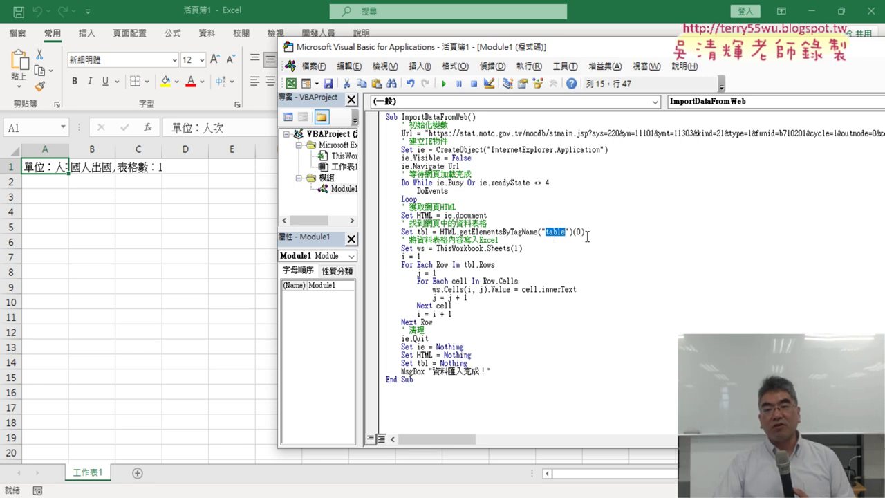
double_click(579, 232)
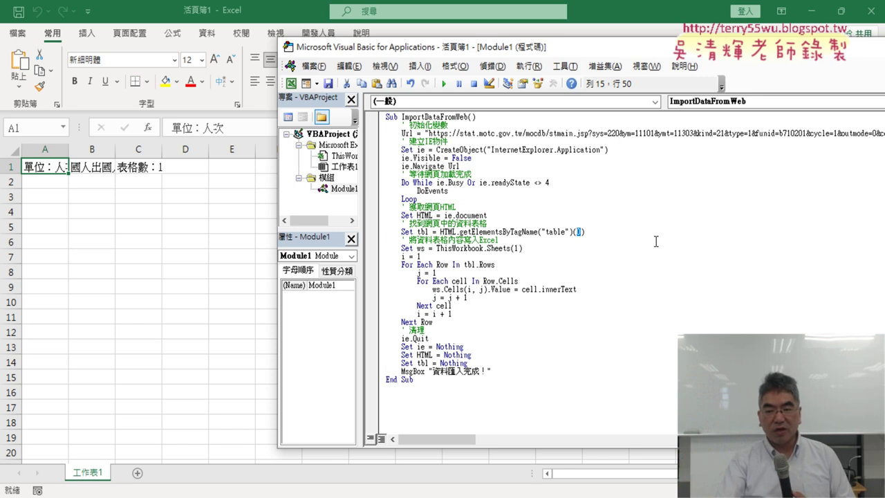
type("1")
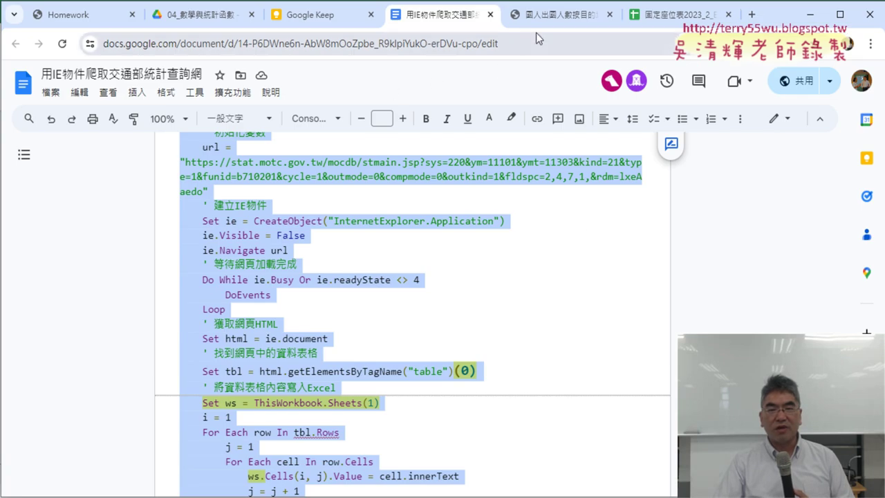
Step: Inspect the MOTC data table with 檢查 and locate its tblcls <table> element
left_click(553, 14)
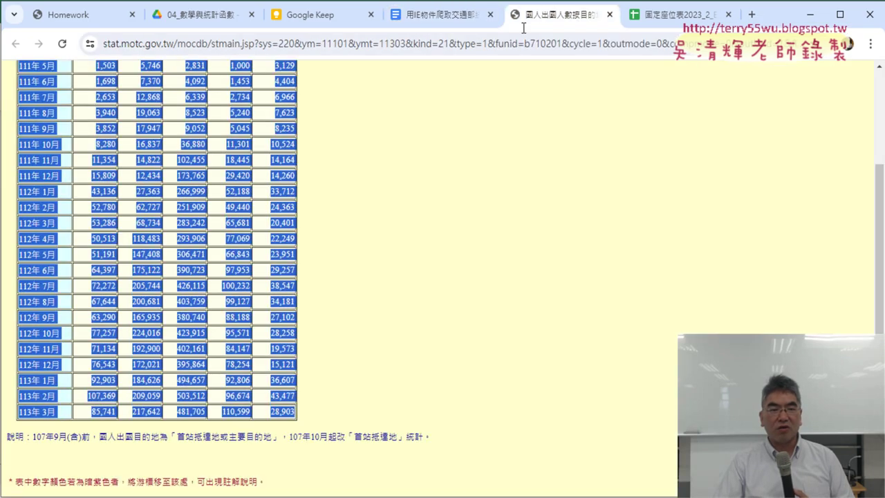
scroll(124, 166, "up", 10)
left_click(33, 115)
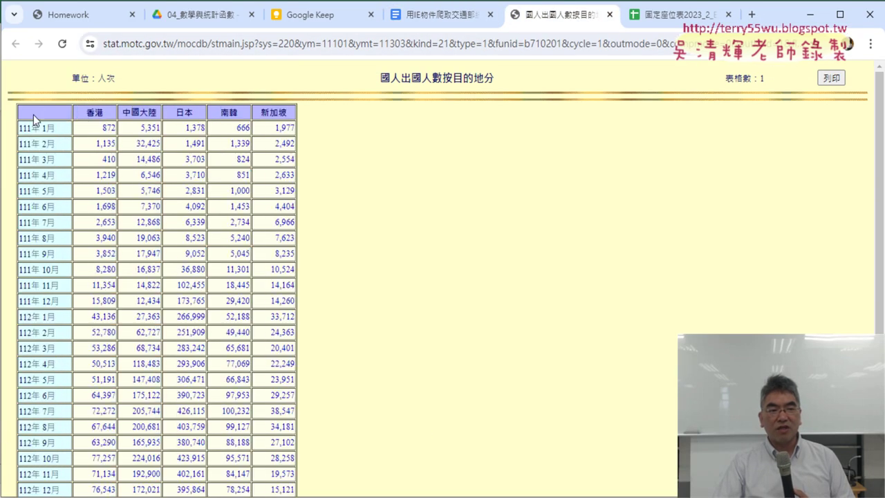
right_click(33, 114)
left_click(86, 404)
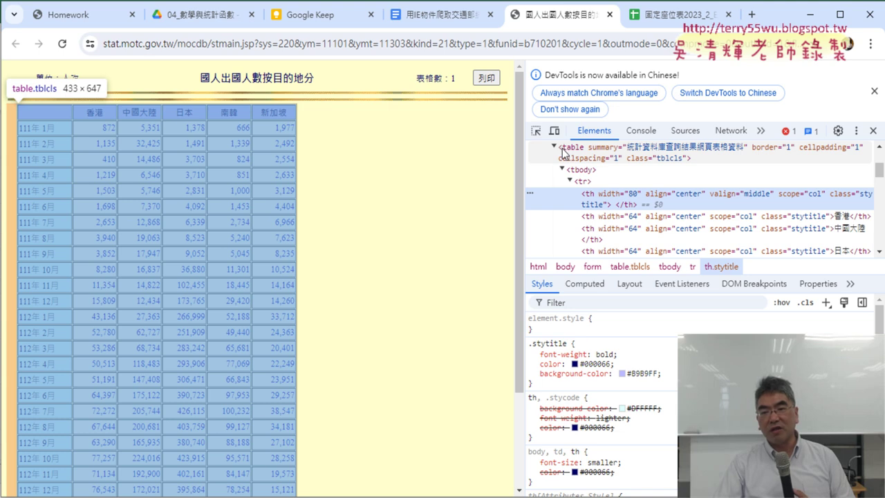
left_click(564, 153)
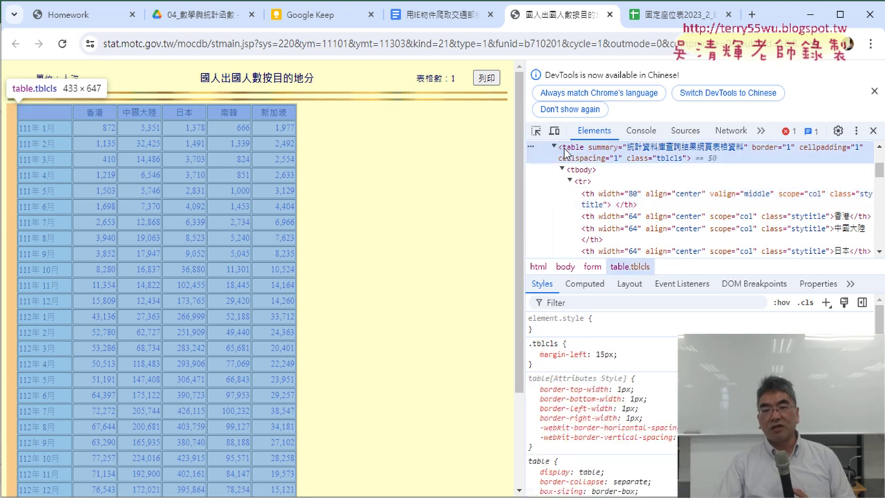
scroll(578, 166, "up", 2)
scroll(589, 208, "up", 2)
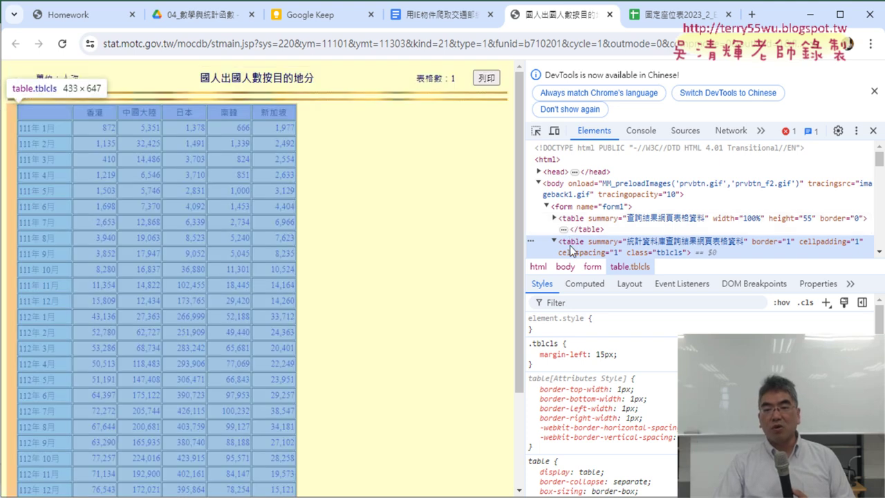
double_click(580, 243)
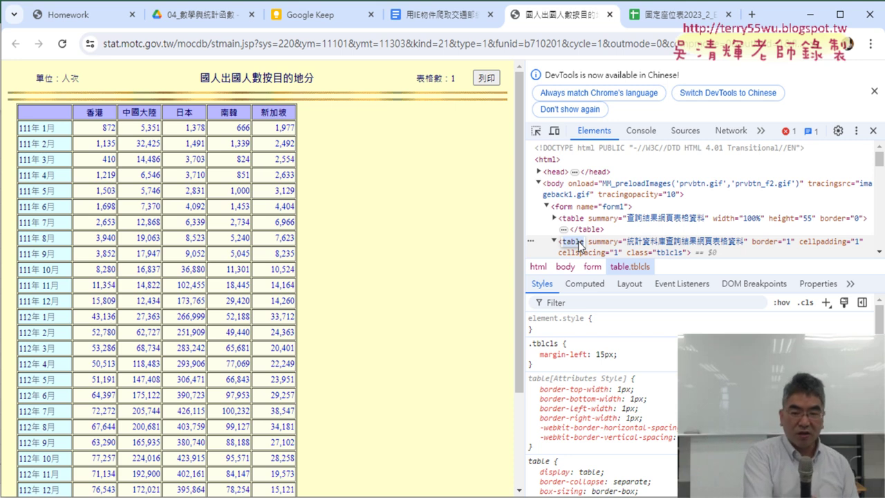
Step: Search the page source for "<table" and step to match 2 of 2
key("ctrl+f")
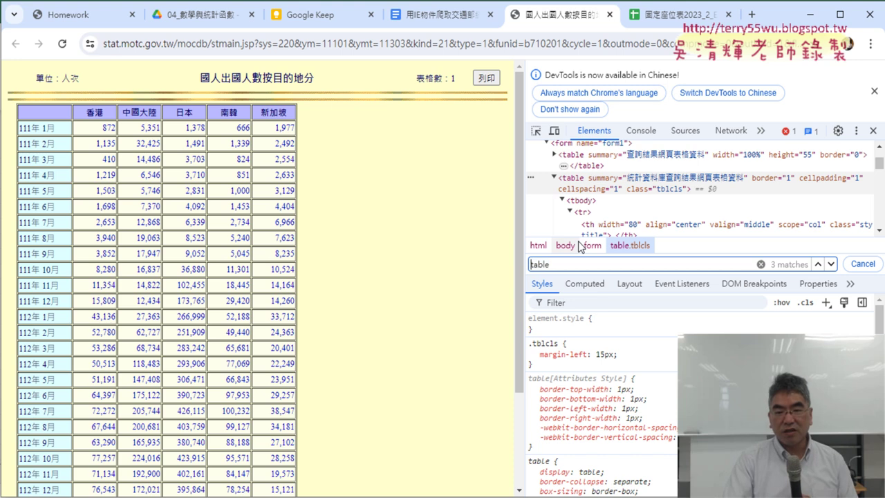
type("<")
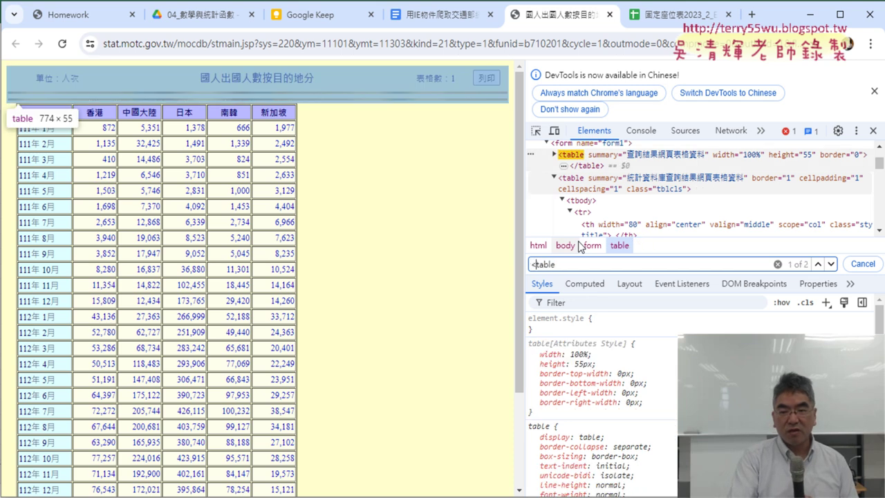
left_click(564, 264)
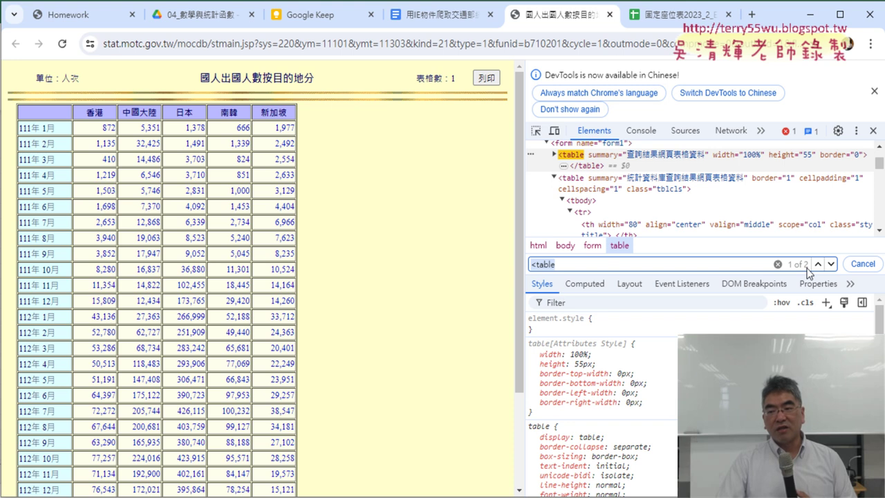
left_click(832, 266)
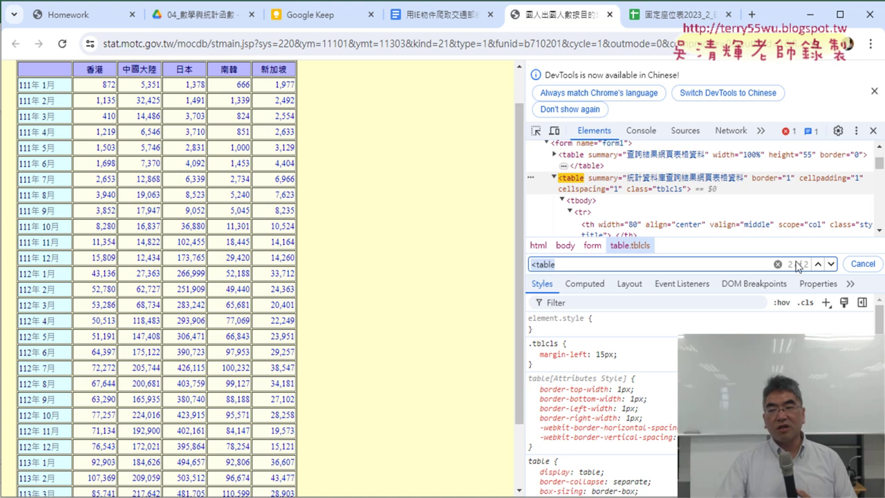
left_click(812, 15)
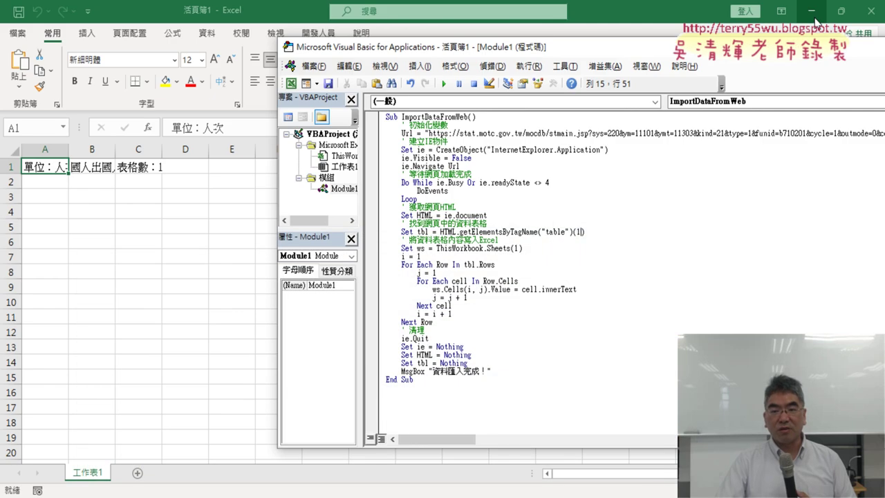
double_click(583, 233)
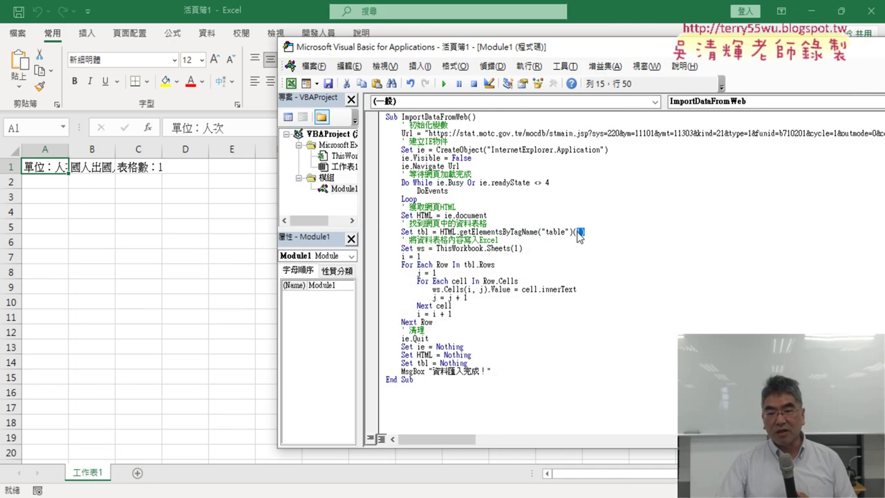
left_click(578, 233)
type("0")
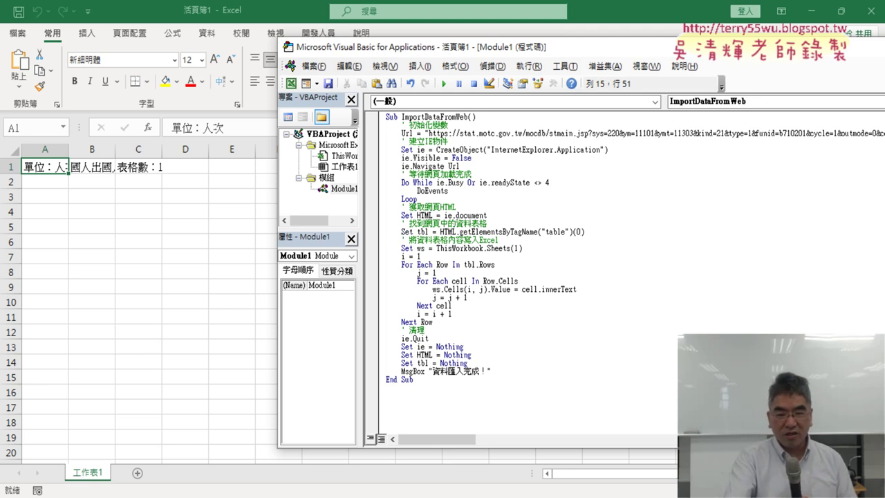
key("BackSpace")
type("1")
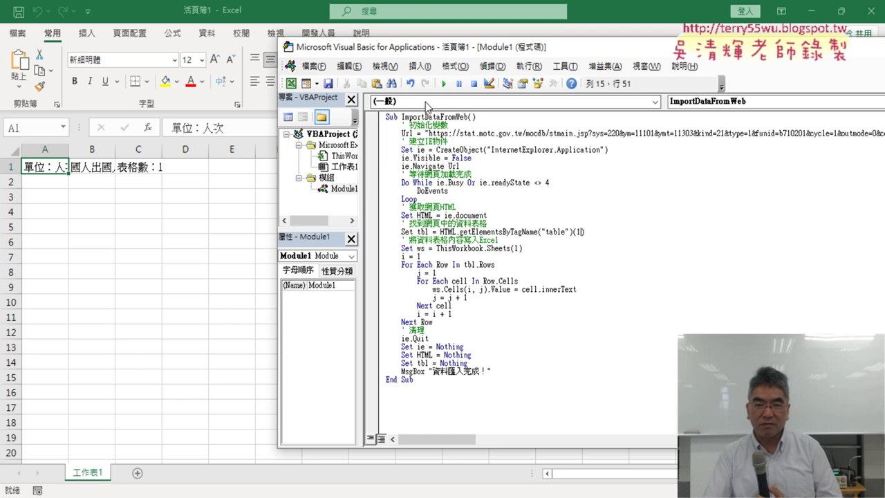
Step: Rerun the macro to fill 工作表1 with monthly counts for 香港 through 新加坡
left_click(443, 83)
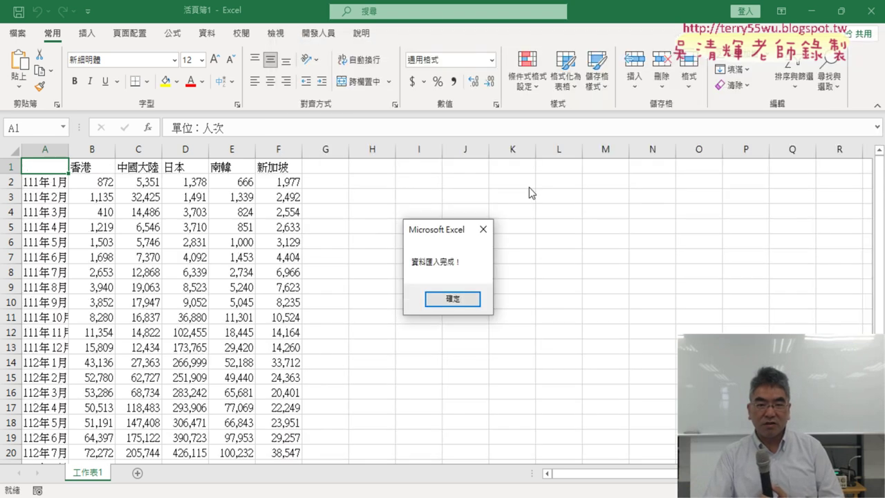
left_click(451, 299)
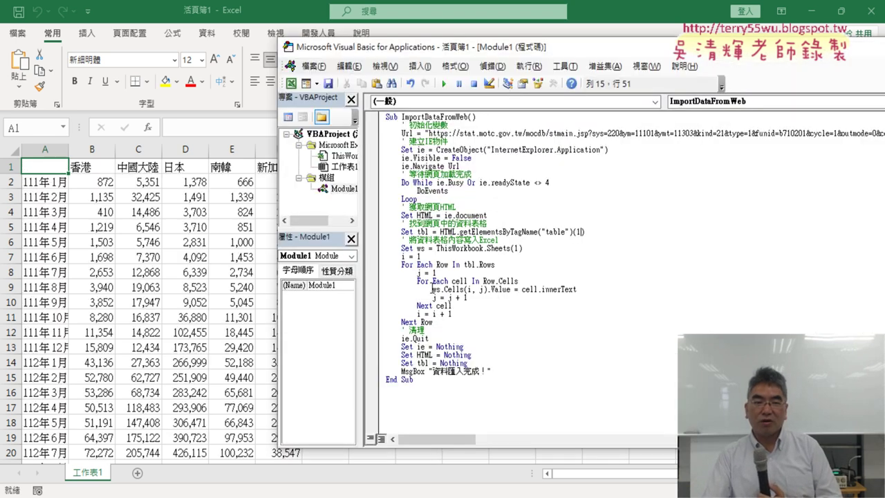
left_click(146, 212)
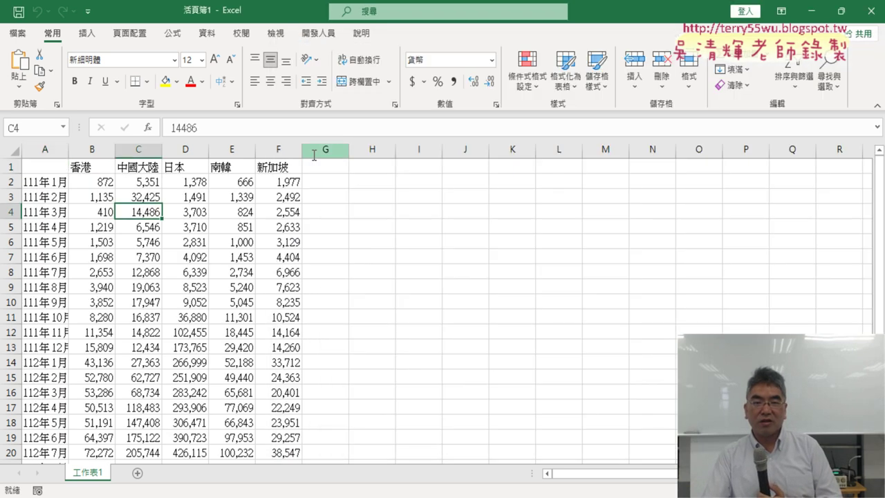
Step: Reopen the VBA editor from 開發人員 > Visual Basic and nudge its window into place
left_click(319, 32)
left_click(27, 69)
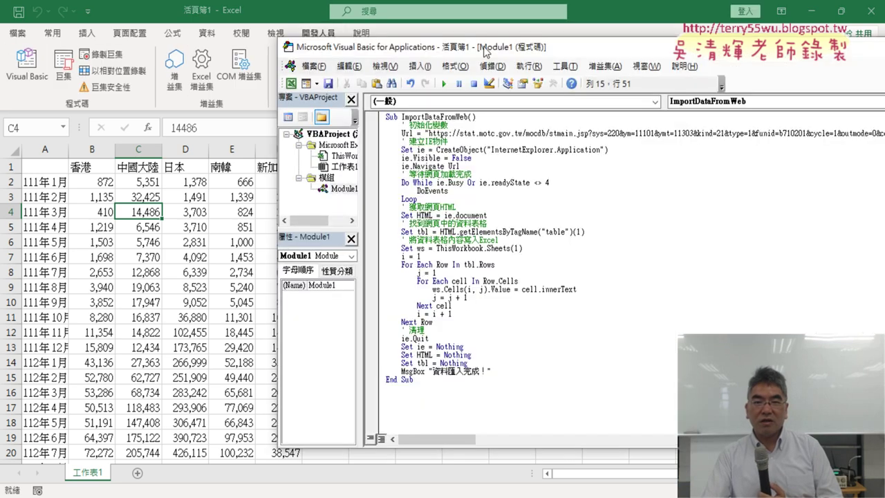
left_click_drag(487, 52, 507, 55)
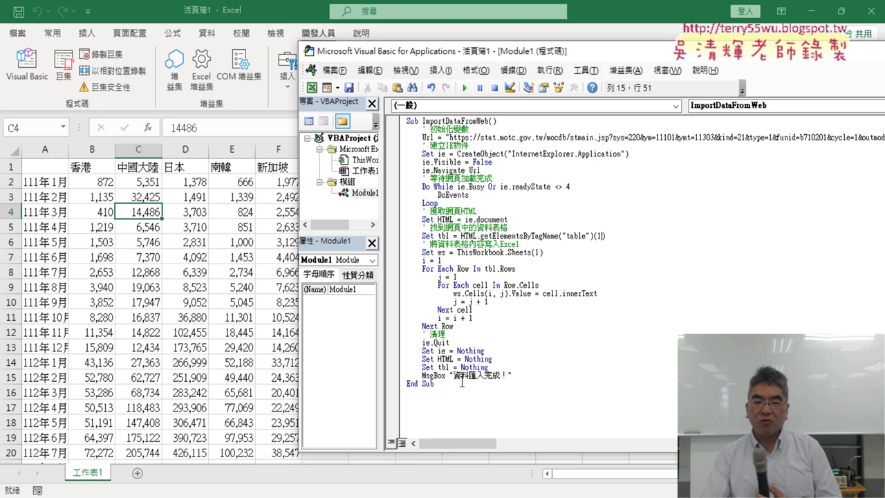
left_click_drag(436, 384, 397, 124)
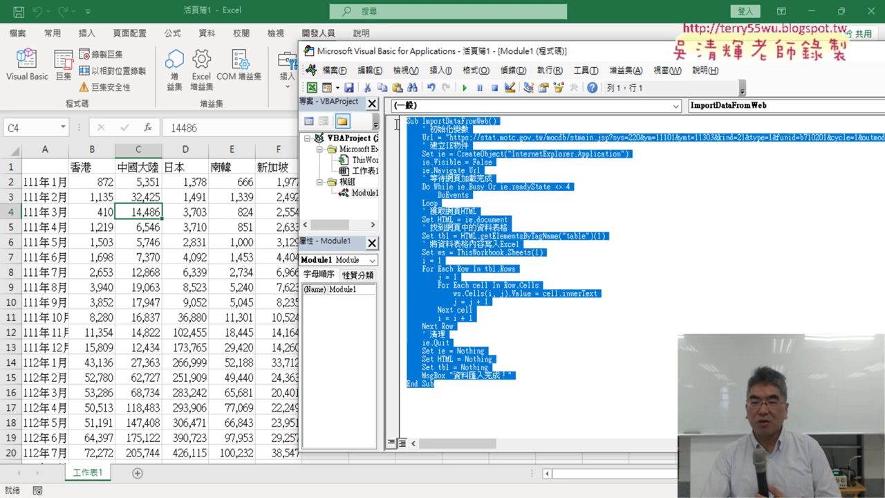
left_click(563, 220)
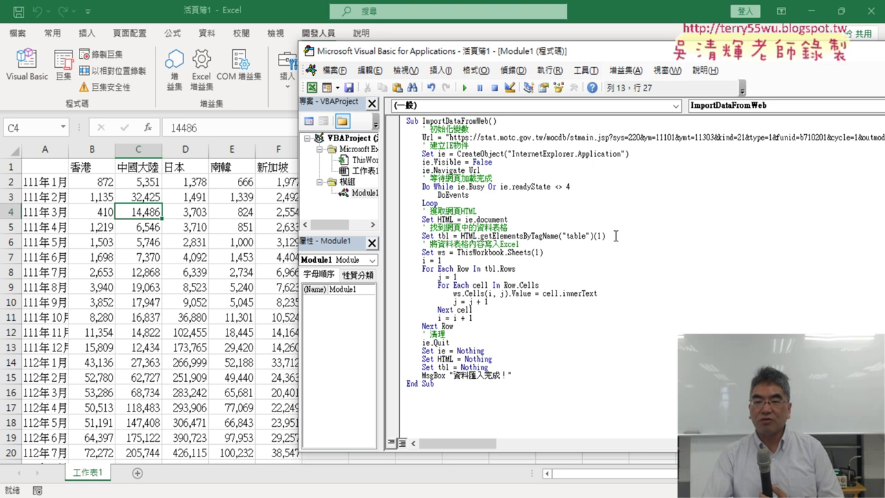
left_click_drag(611, 236, 563, 233)
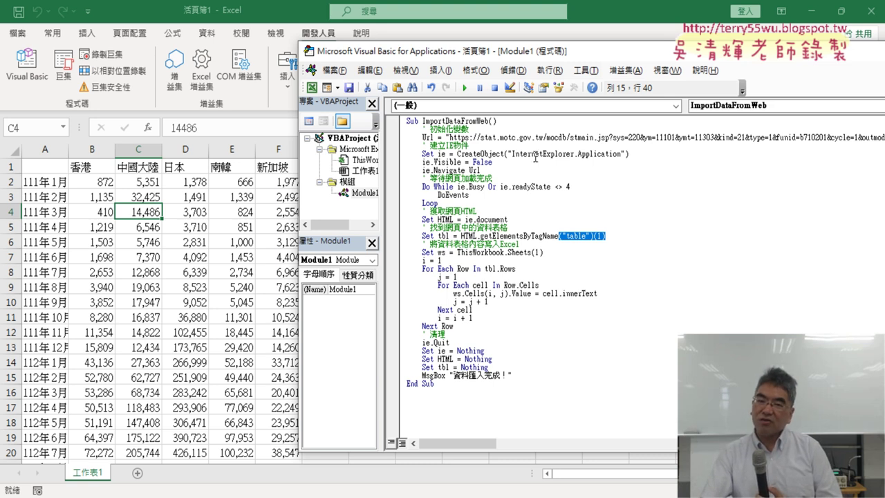
left_click(512, 130)
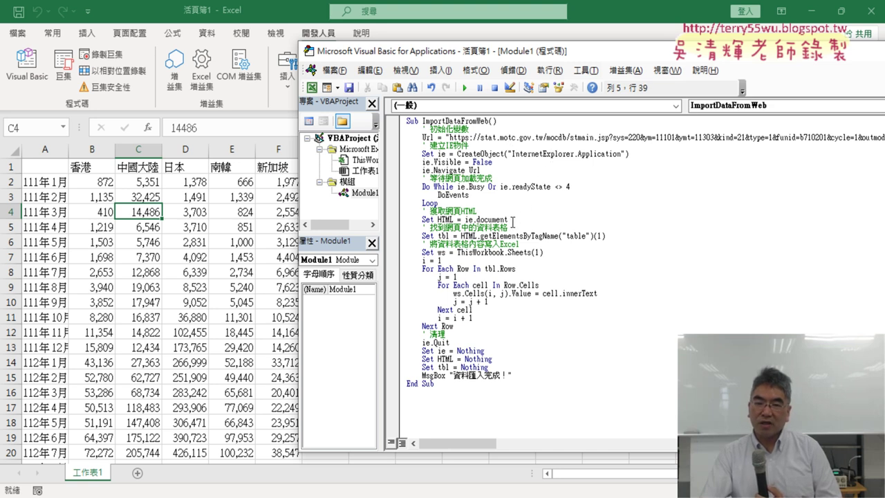
left_click_drag(513, 221, 474, 220)
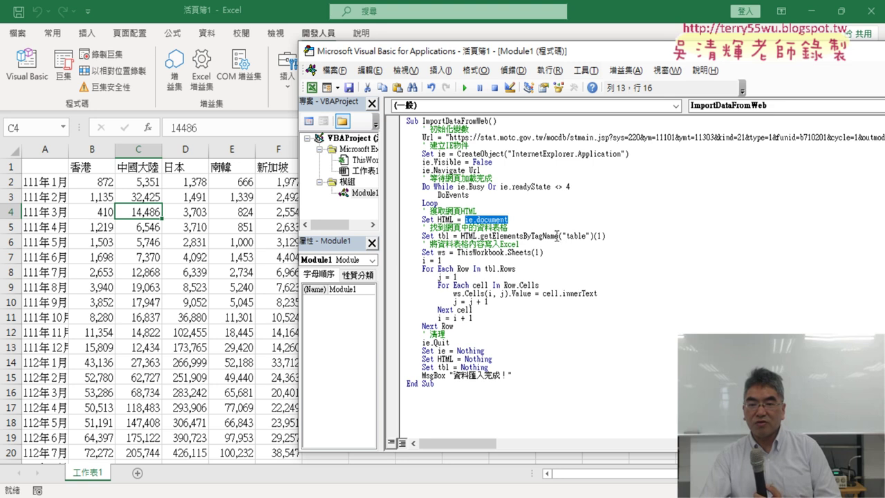
left_click_drag(481, 237, 493, 237)
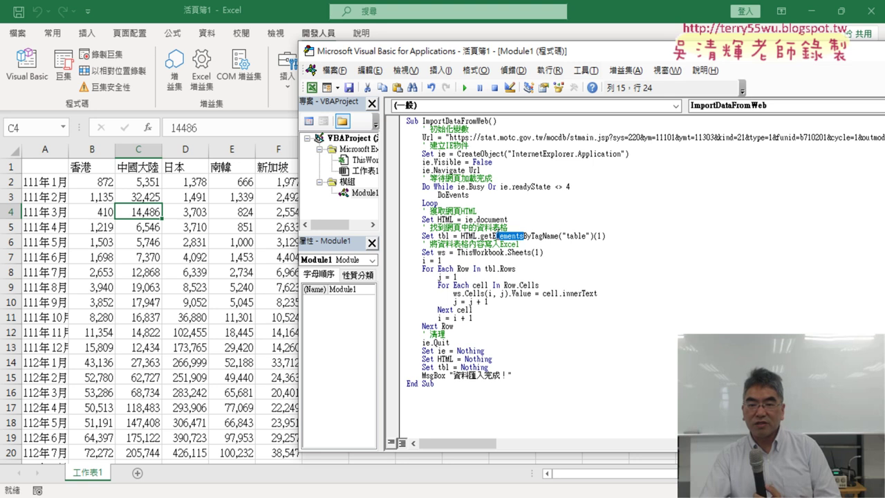